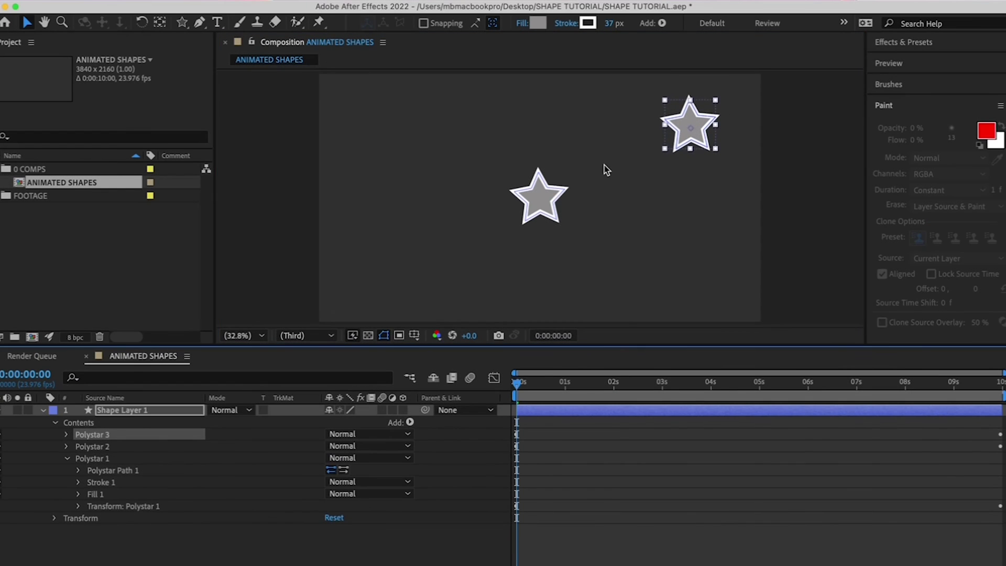
# Duplicate the top-right star, move the copy to the top-left, and preview the spinning stars.
pyautogui.moveTo(690, 125); pyautogui.dragTo(703, 263)
pyautogui.hotkey('ctrl', 'd')
pyautogui.hotkey('ctrl', 'd')
pyautogui.press('space')
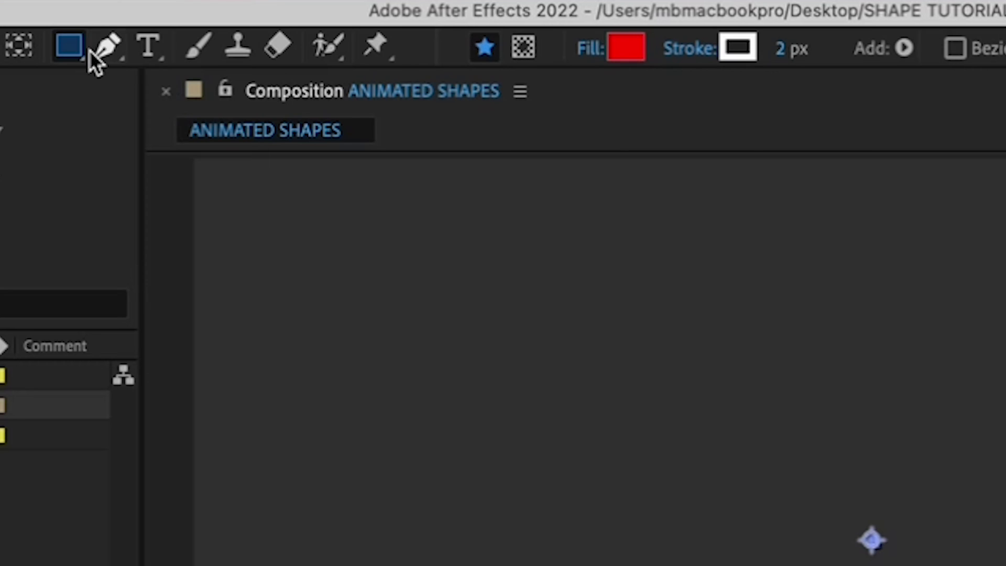
# Draw a new star with the Star Tool, centre its anchor point, and fill it gray 8C8C8C.
pyautogui.click(187, 21)
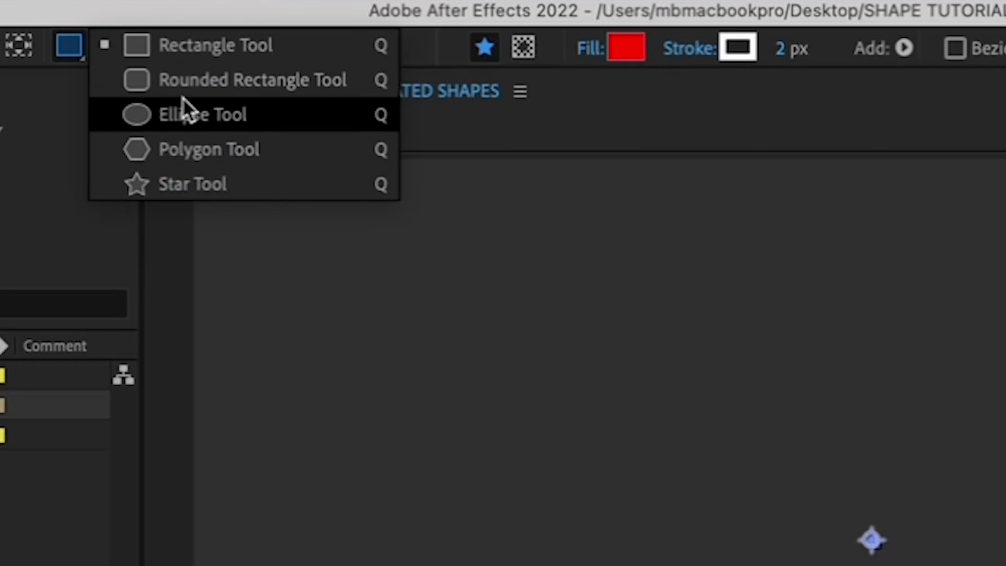
pyautogui.click(192, 184)
pyautogui.moveTo(550, 339); pyautogui.dragTo(587, 386)
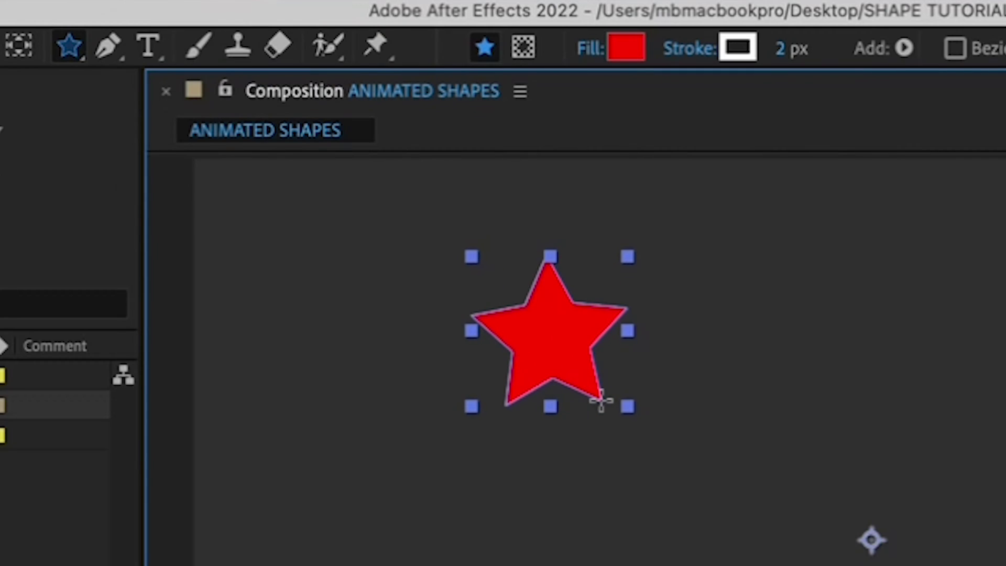
pyautogui.press('super+alt+Home')
pyautogui.click(422, 373)
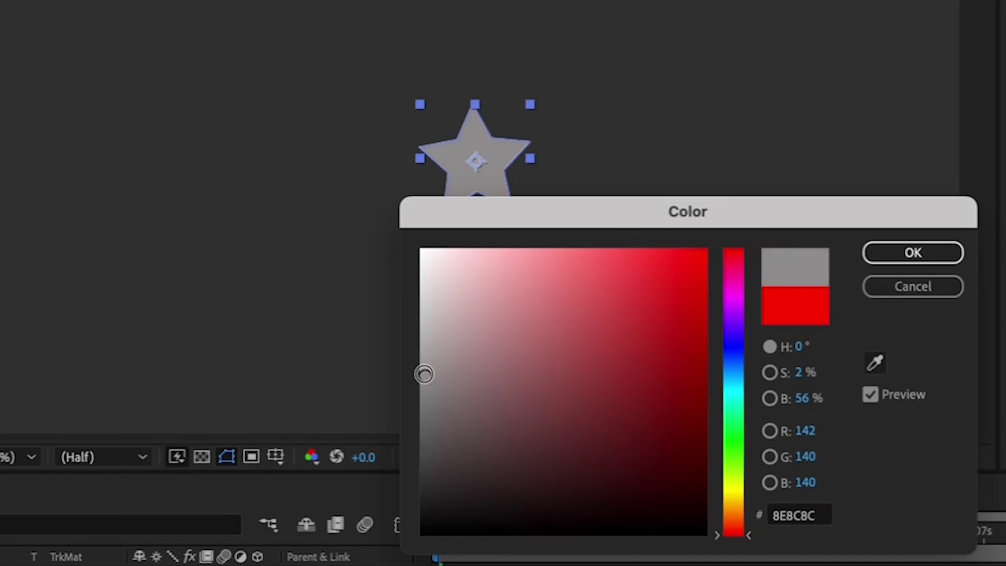
pyautogui.click(914, 256)
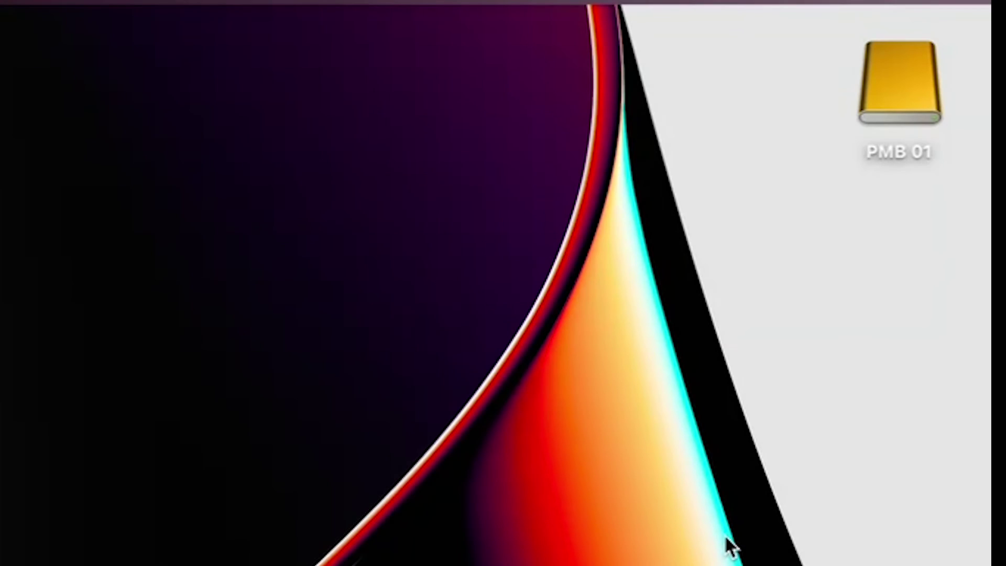
# Make the SHAPE TUTORIAL folder below the PMB 01 drive, open it, and add a 0 FINALS subfolder.
pyautogui.press('super+shift+n')
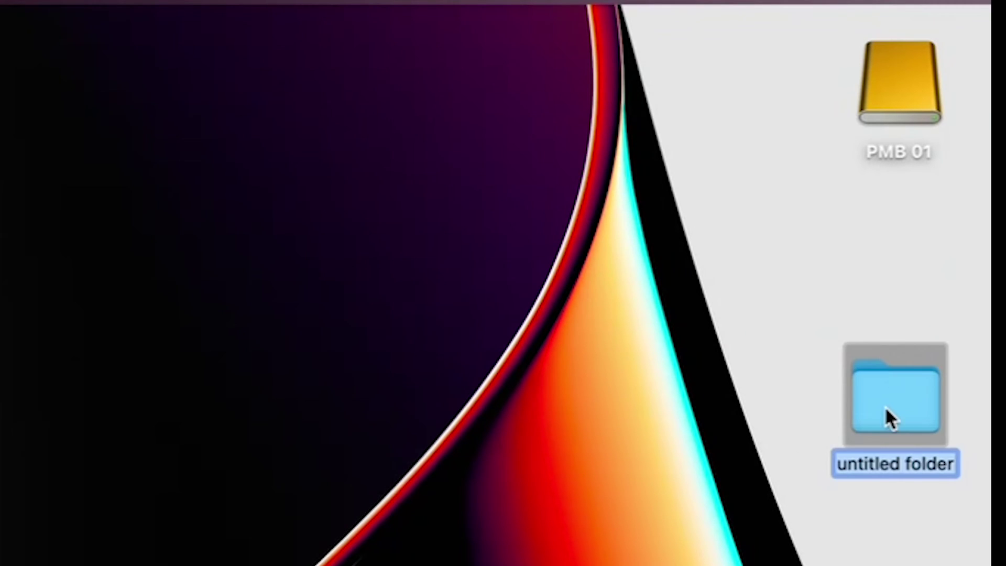
pyautogui.moveTo(885, 407); pyautogui.dragTo(887, 277)
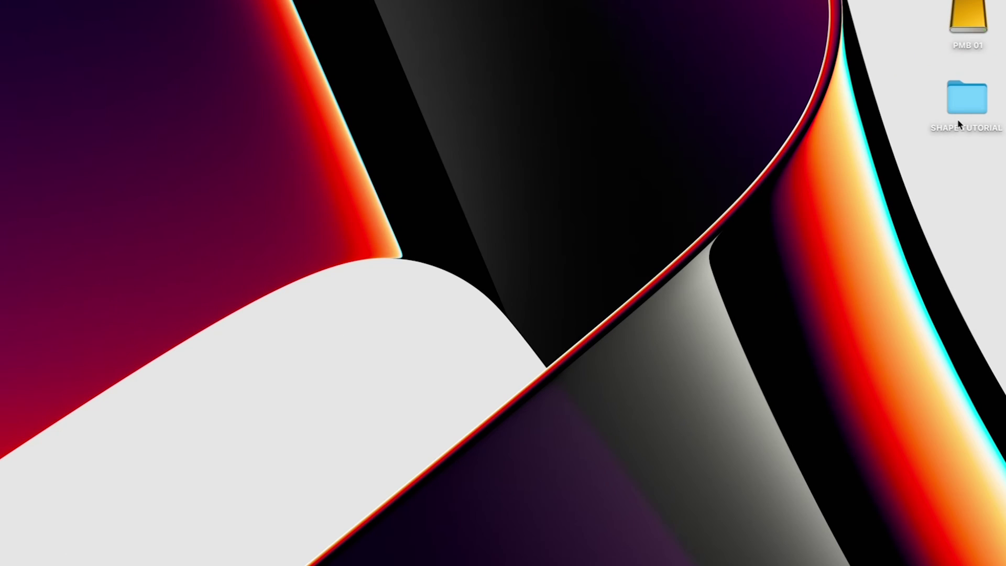
pyautogui.doubleClick(959, 111)
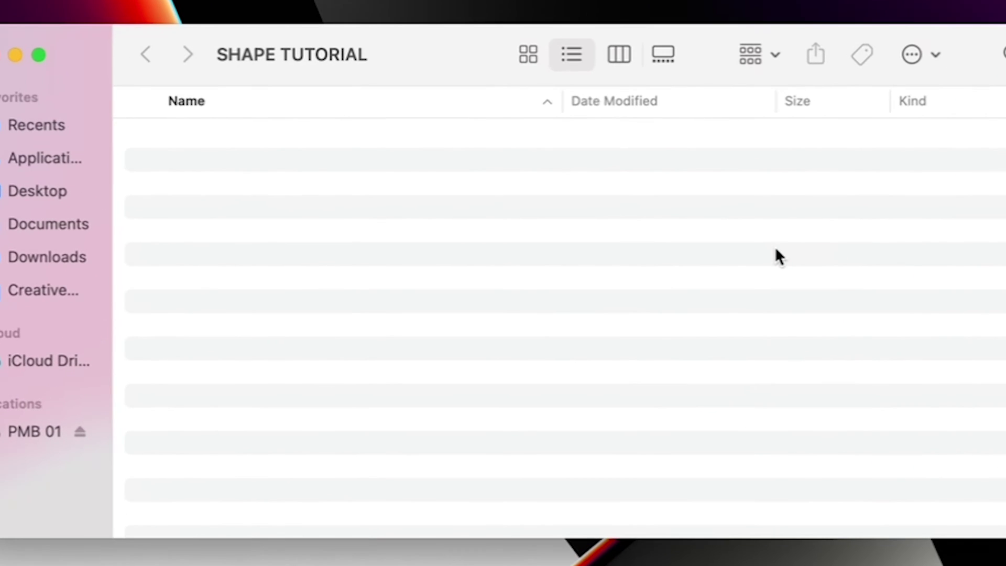
pyautogui.press('super+shift+n')
pyautogui.write('0')
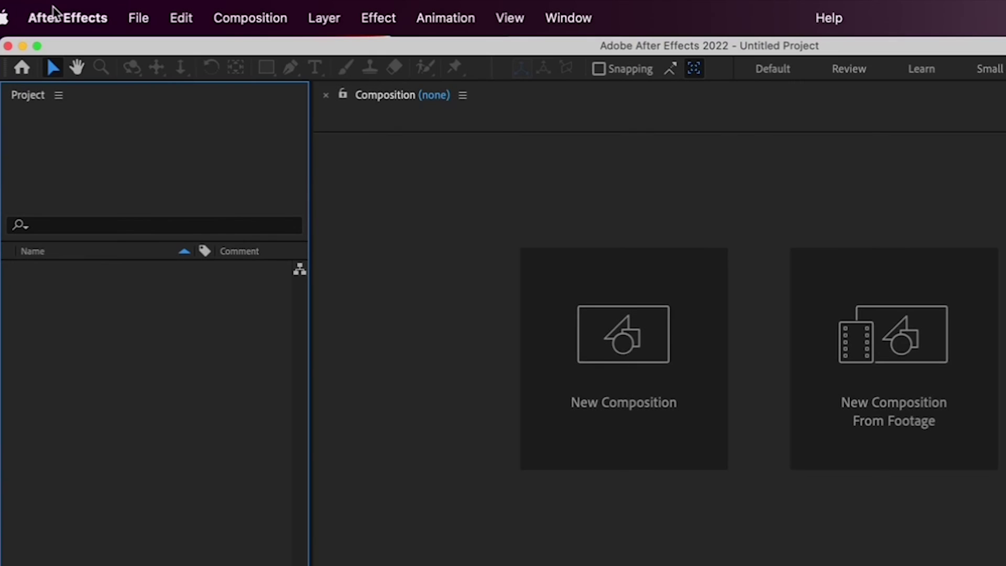
# Check the After Effects version information, then start a new project from the Home screen.
pyautogui.click(54, 13)
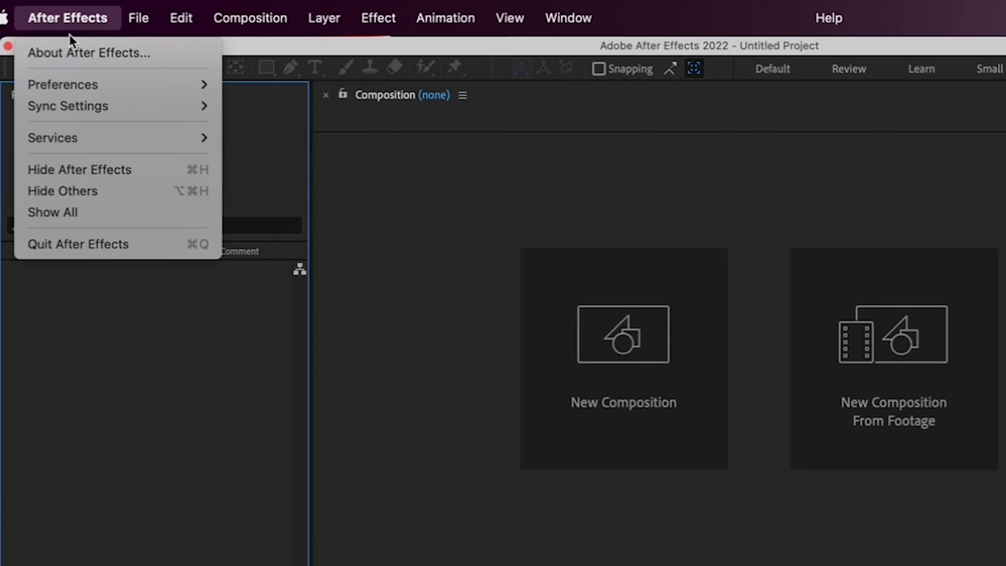
pyautogui.click(77, 45)
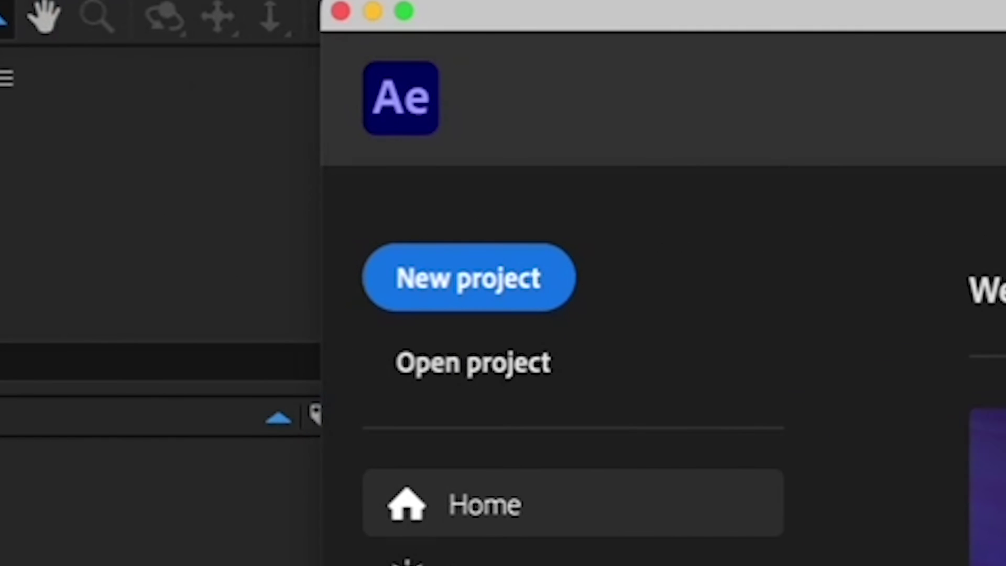
pyautogui.click(498, 281)
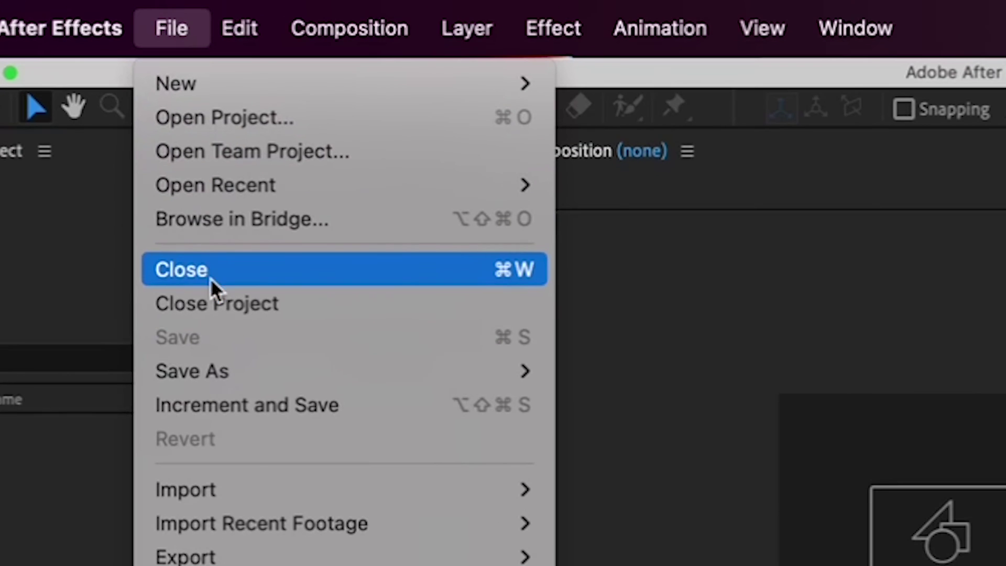
# Save the project as SHAPE TUTORIAL.aep in the Desktop/SHAPE TUTORIAL folder.
pyautogui.moveTo(153, 123)
pyautogui.click(606, 367)
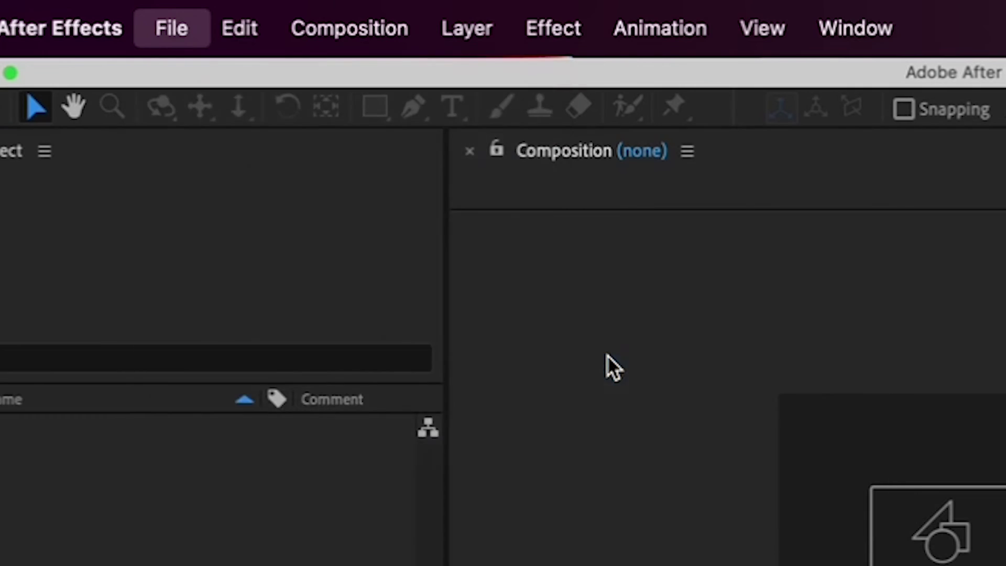
pyautogui.write('SHAPE TUTORIAL.aep')
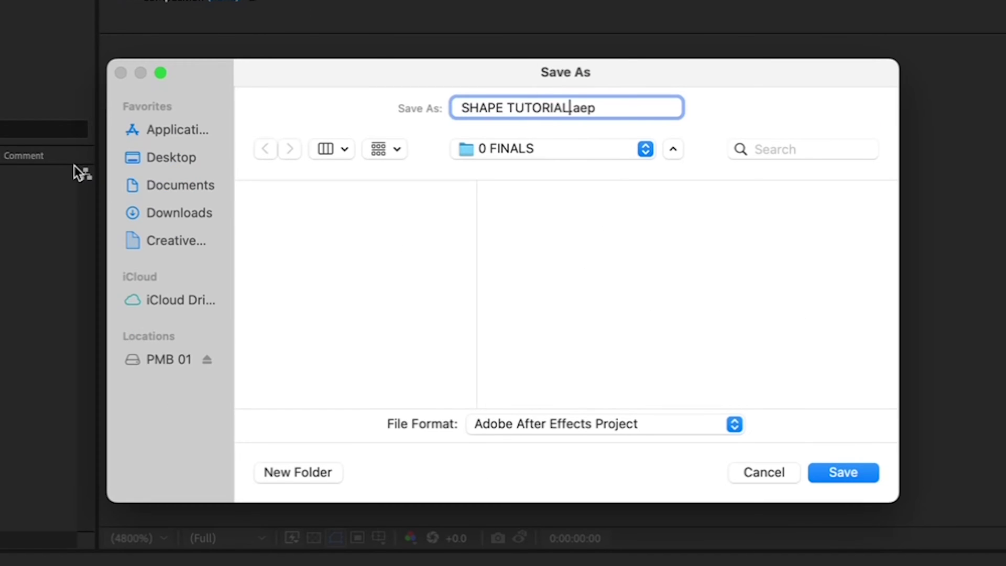
pyautogui.click(170, 157)
pyautogui.click(327, 197)
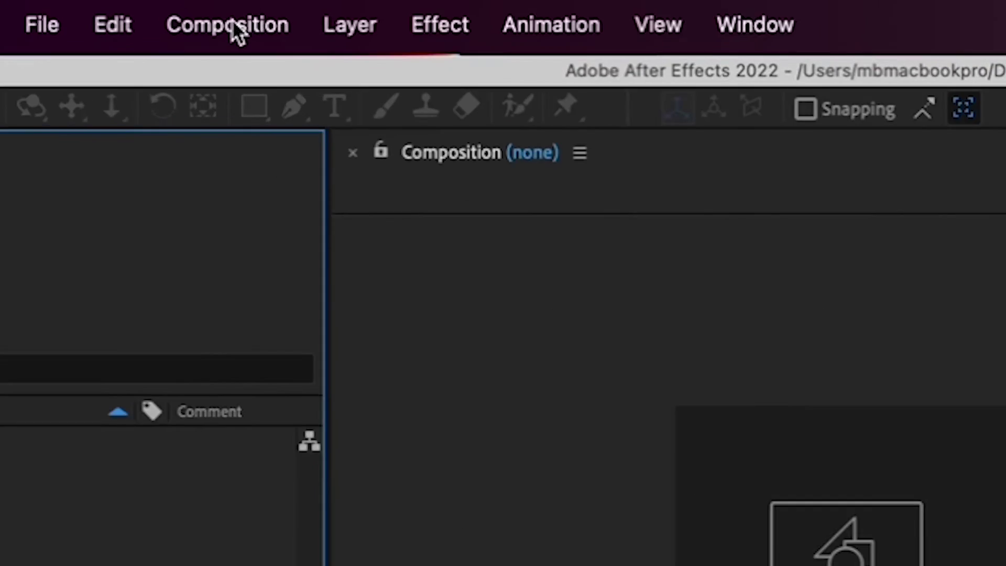
pyautogui.click(178, 4)
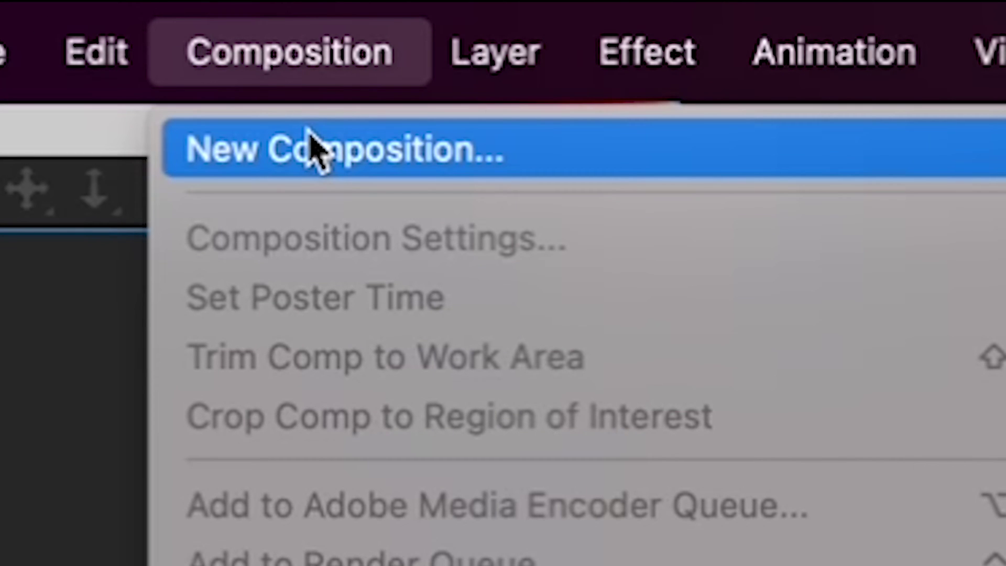
# Create a UHD 4K 23.976 composition lasting 0:00:10:00 and named ANIMATED SHAPES.
pyautogui.click(315, 150)
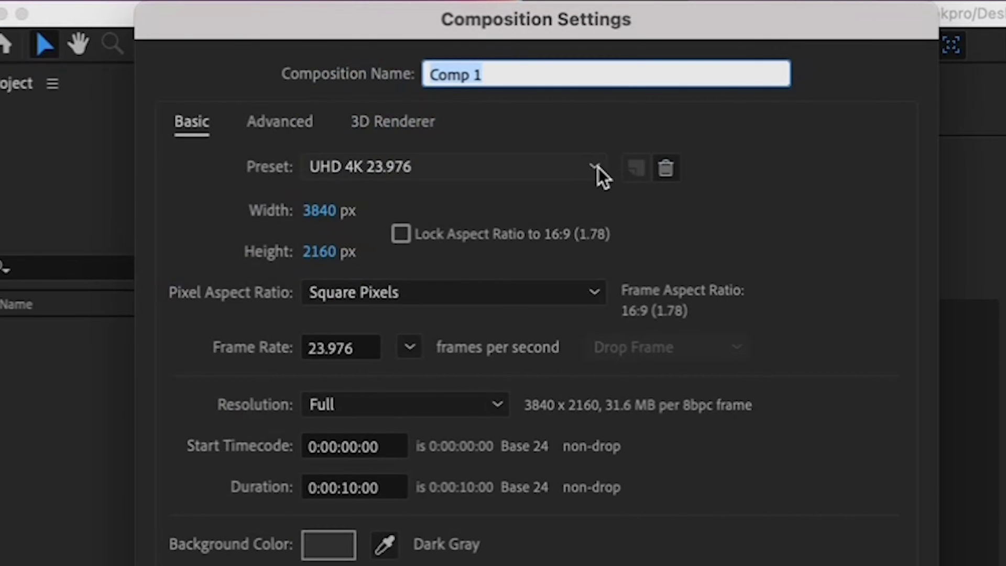
pyautogui.click(599, 167)
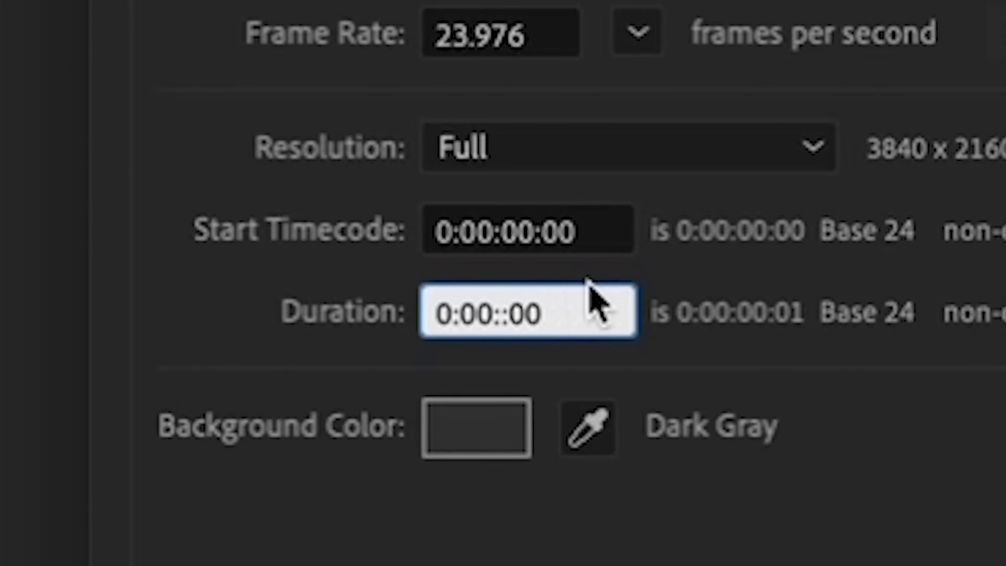
pyautogui.write('10')
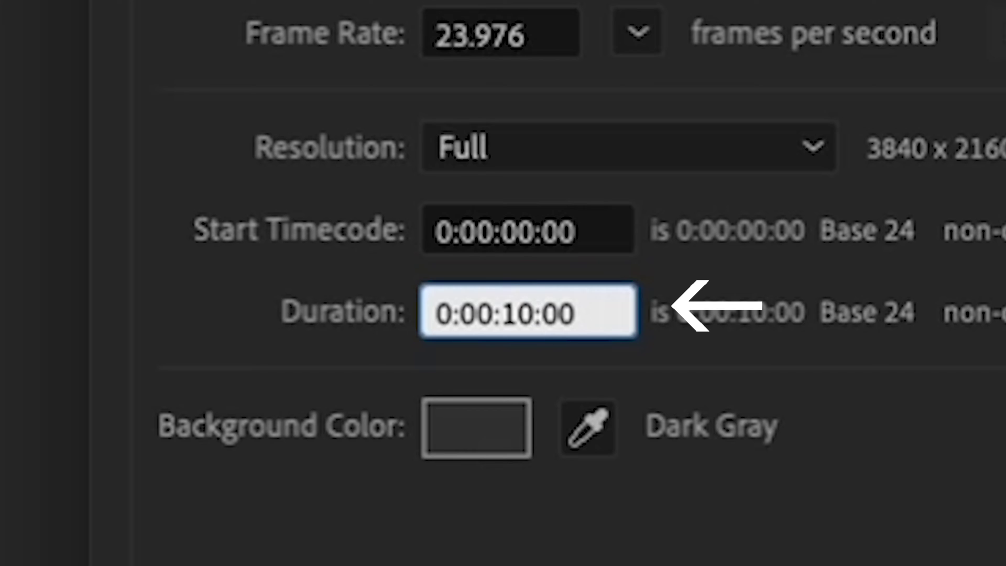
pyautogui.press('Tab')
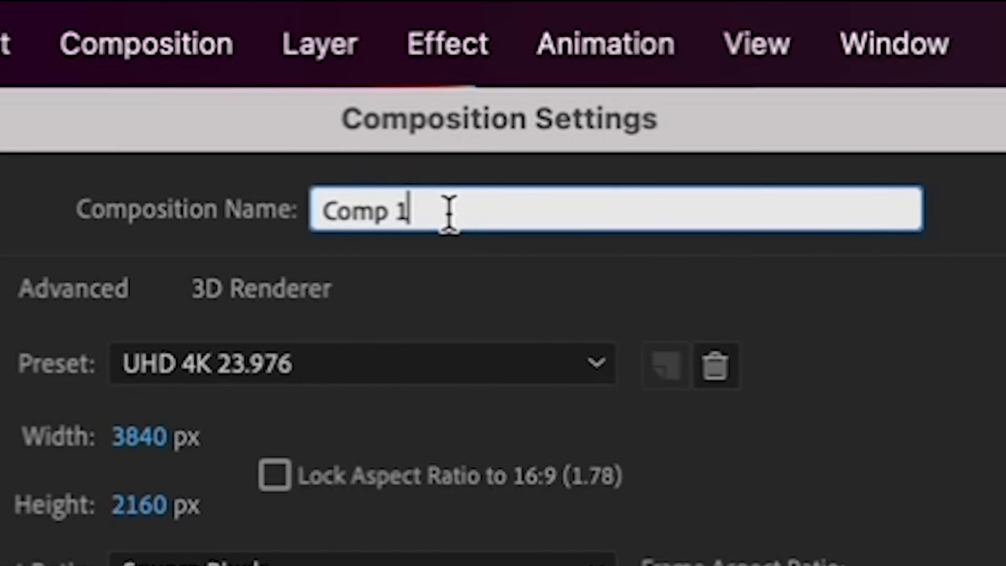
pyautogui.moveTo(449, 213); pyautogui.dragTo(270, 153)
pyautogui.write('ANIMATED SHAPES')
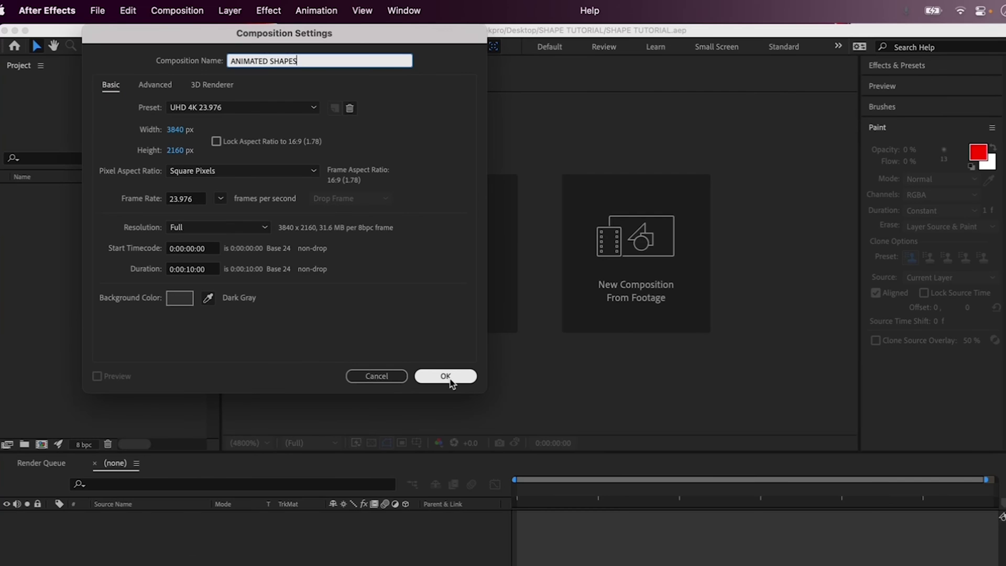
pyautogui.click(455, 376)
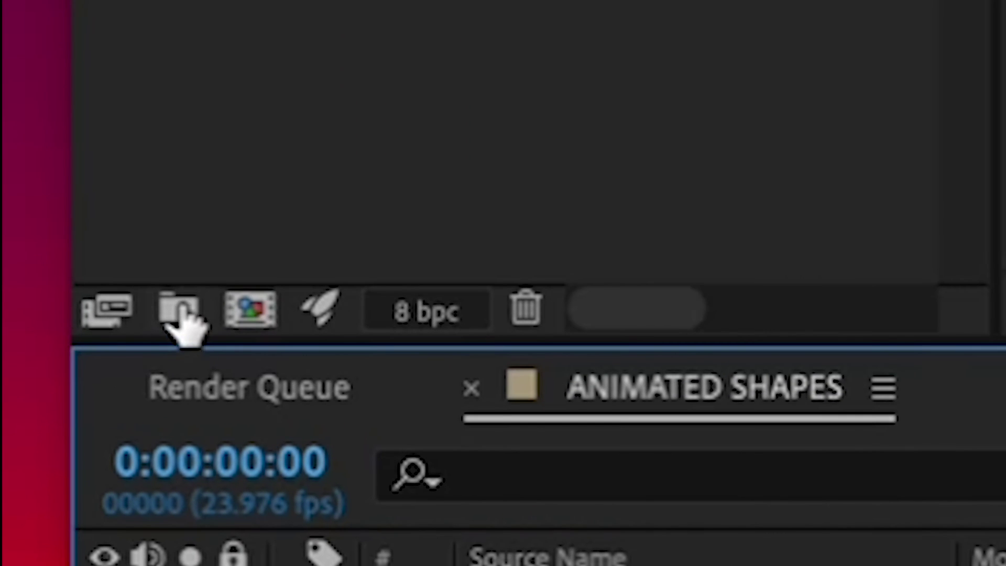
# Create a project folder named 0 COMPS.
pyautogui.click(25, 420)
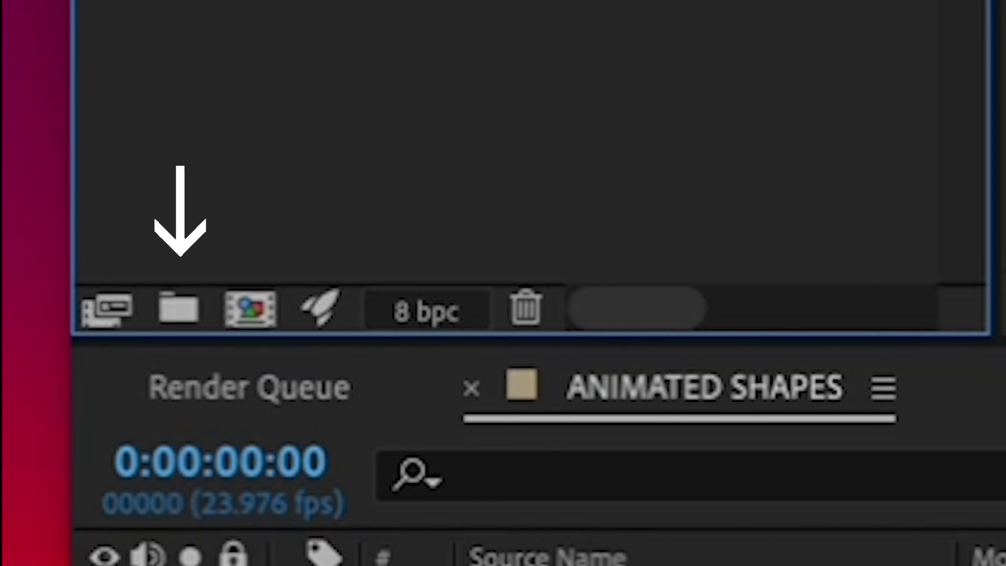
pyautogui.write('0 COMPS')
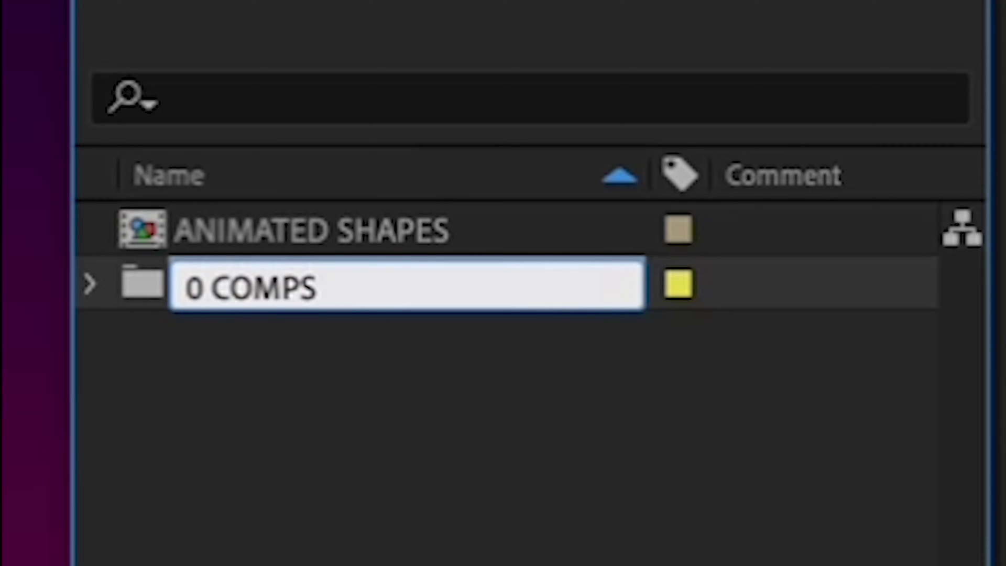
pyautogui.press('Return')
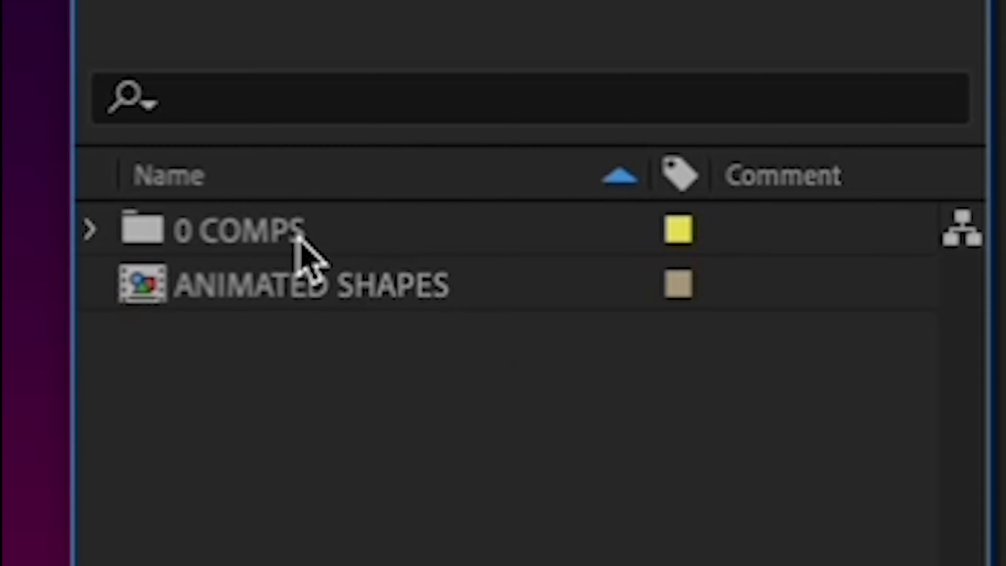
pyautogui.click(159, 225)
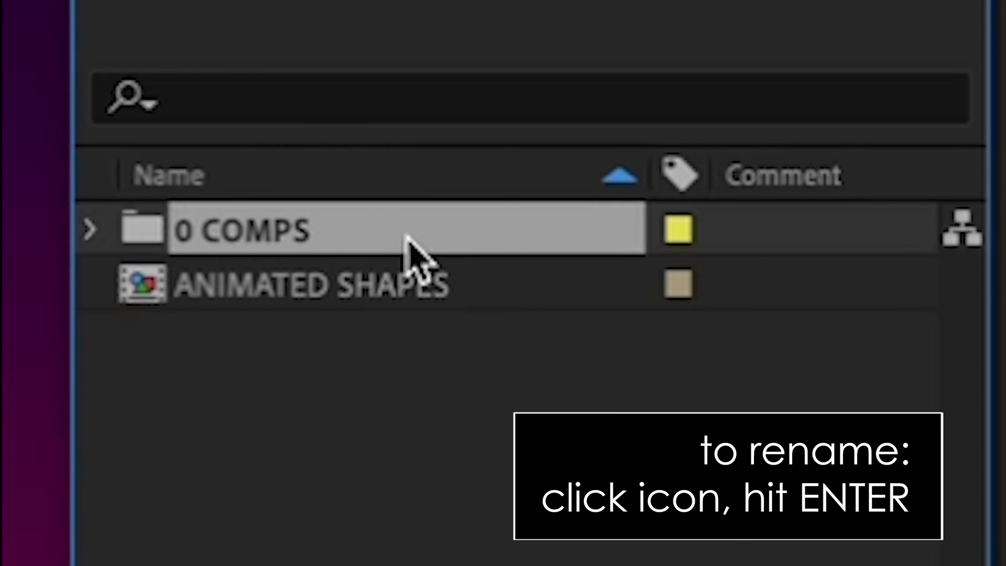
pyautogui.press('Return')
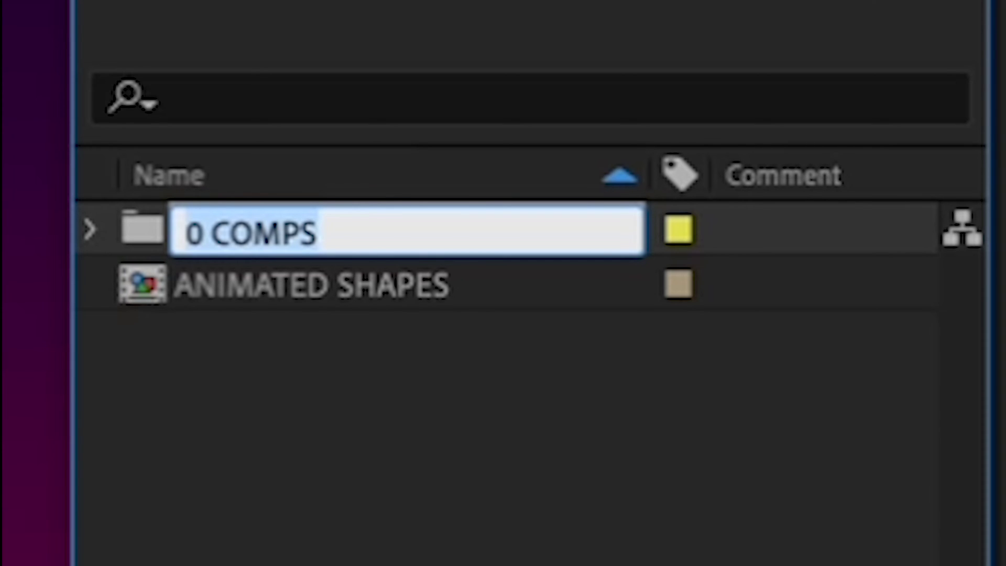
pyautogui.press('Return')
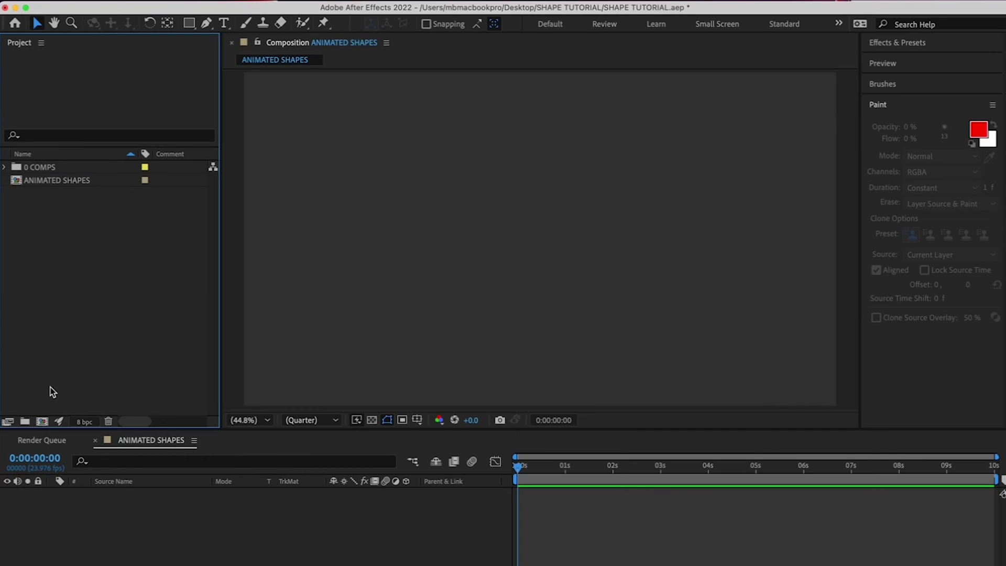
# Add a FOOTAGE folder, then drag ANIMATED SHAPES into 0 COMPS and expand it.
pyautogui.click(25, 422)
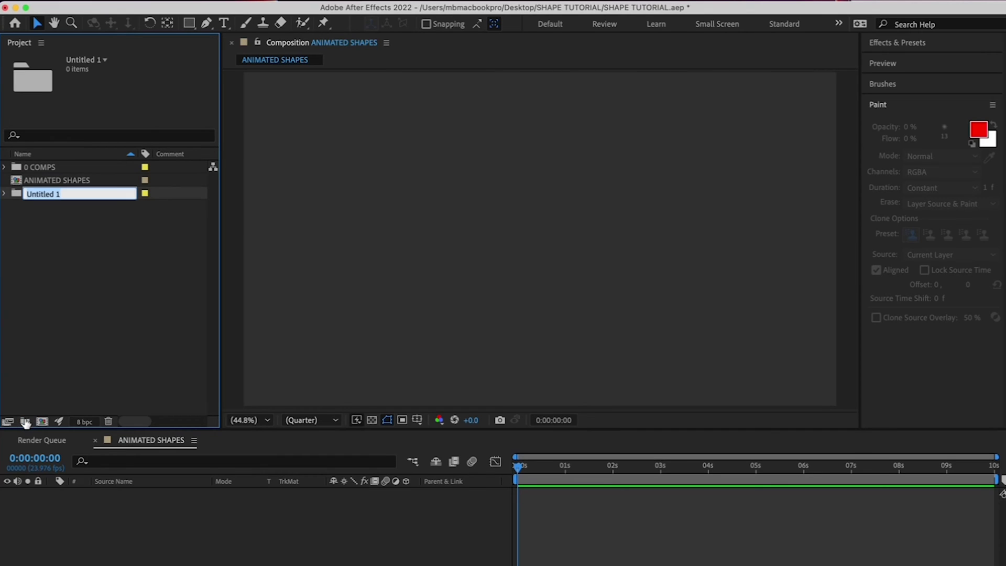
pyautogui.write('FOOTAGE')
pyautogui.click(77, 370)
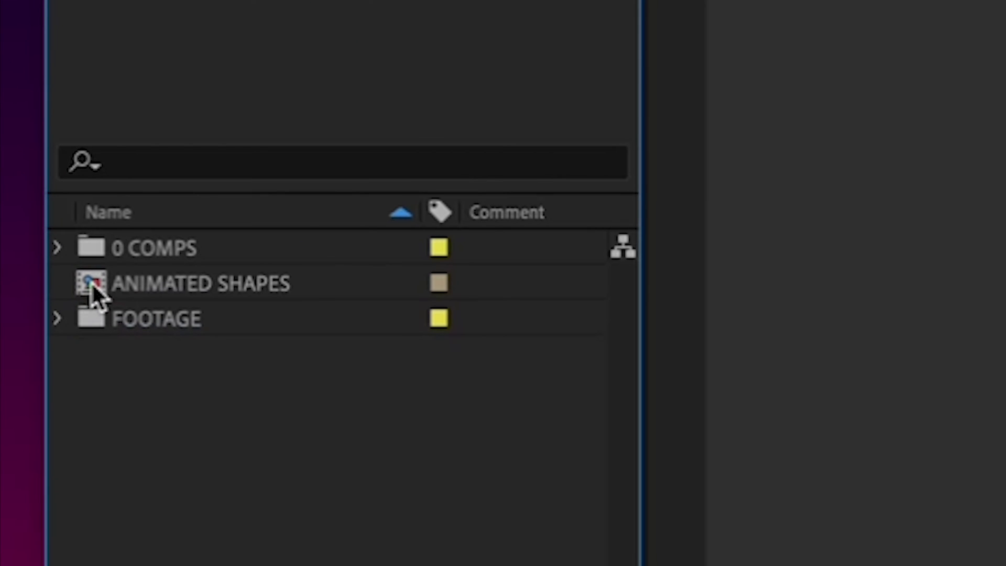
pyautogui.moveTo(92, 281); pyautogui.dragTo(90, 249)
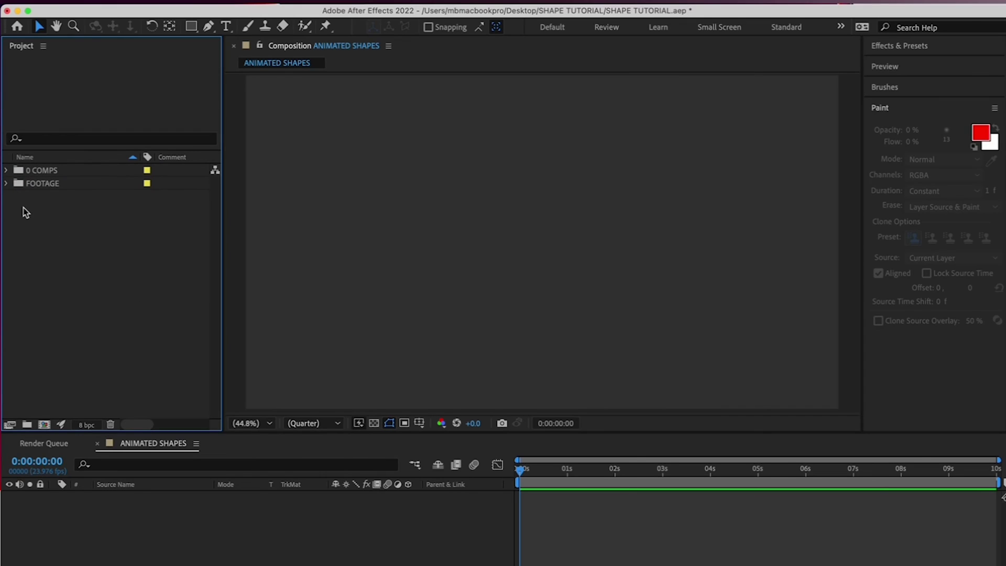
pyautogui.click(7, 171)
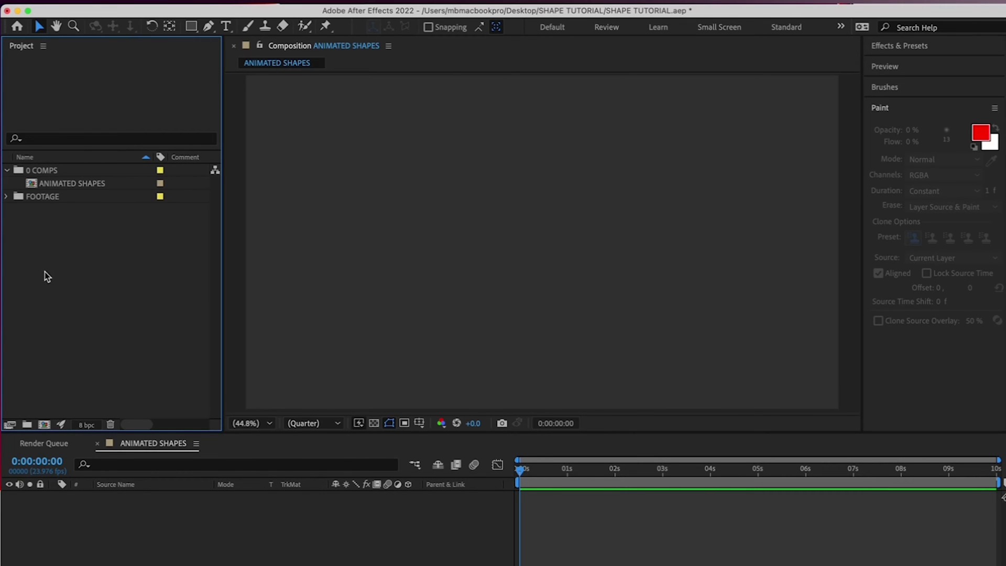
pyautogui.click(55, 184)
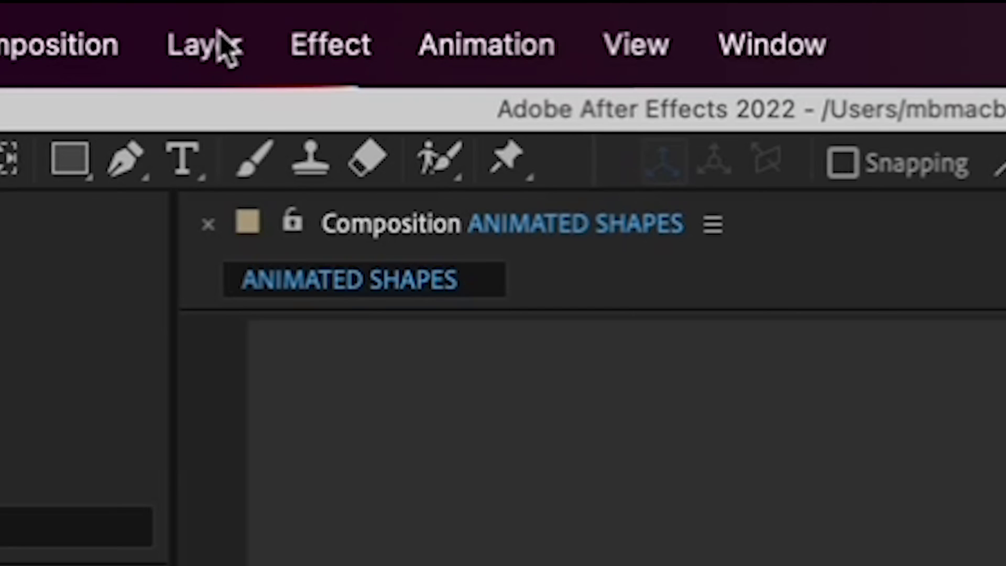
# Add Shape Layer 1 through Layer > New > Shape Layer and expand its contents.
pyautogui.click(220, 42)
pyautogui.moveTo(257, 141)
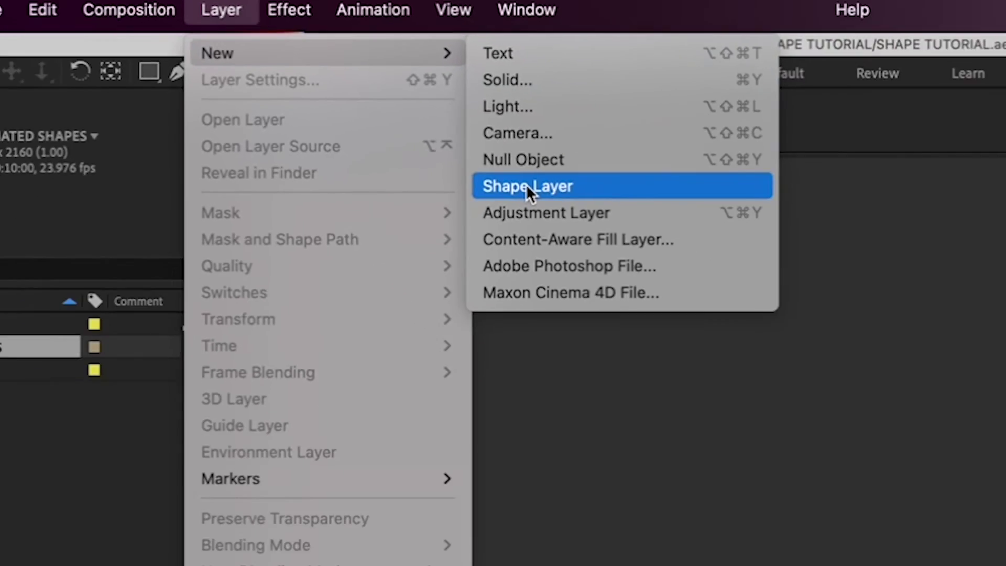
pyautogui.click(774, 373)
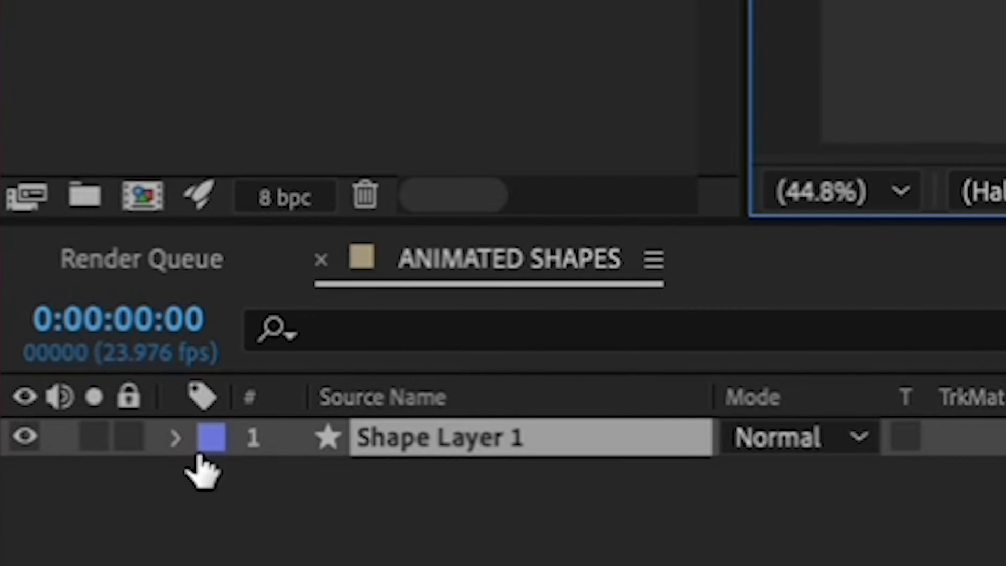
pyautogui.click(176, 437)
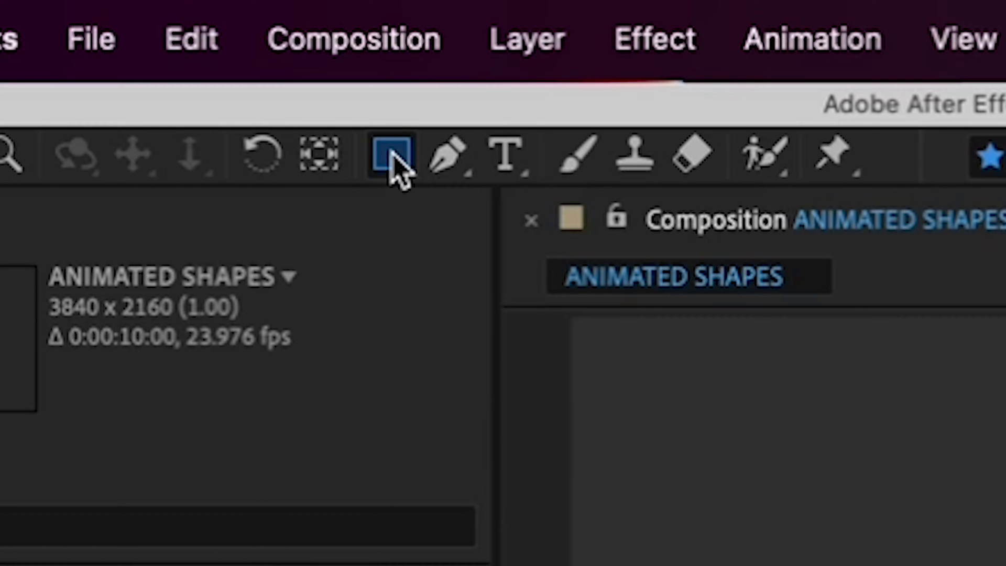
# Select the Star Tool from the shape tools flyout.
pyautogui.click(189, 27)
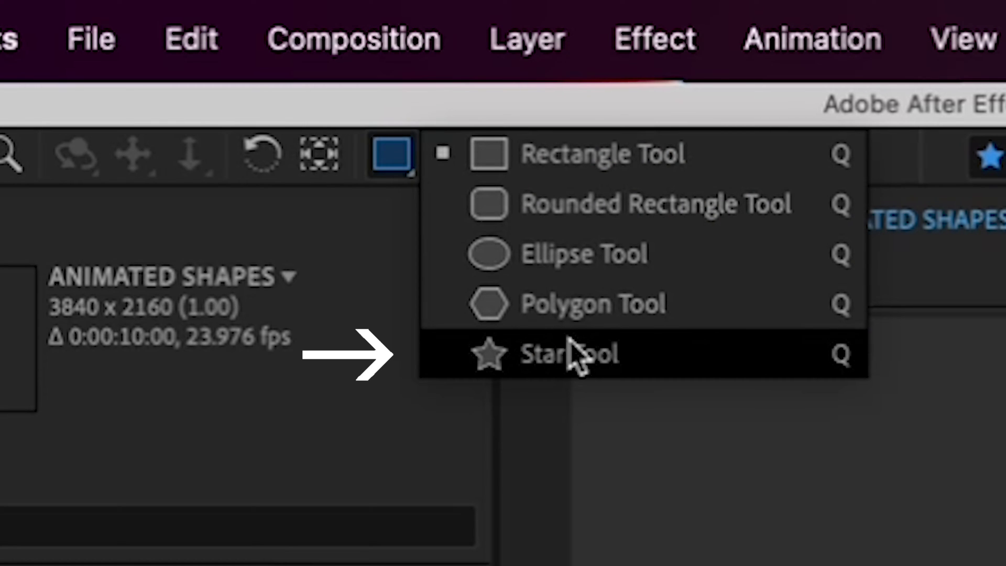
pyautogui.click(573, 354)
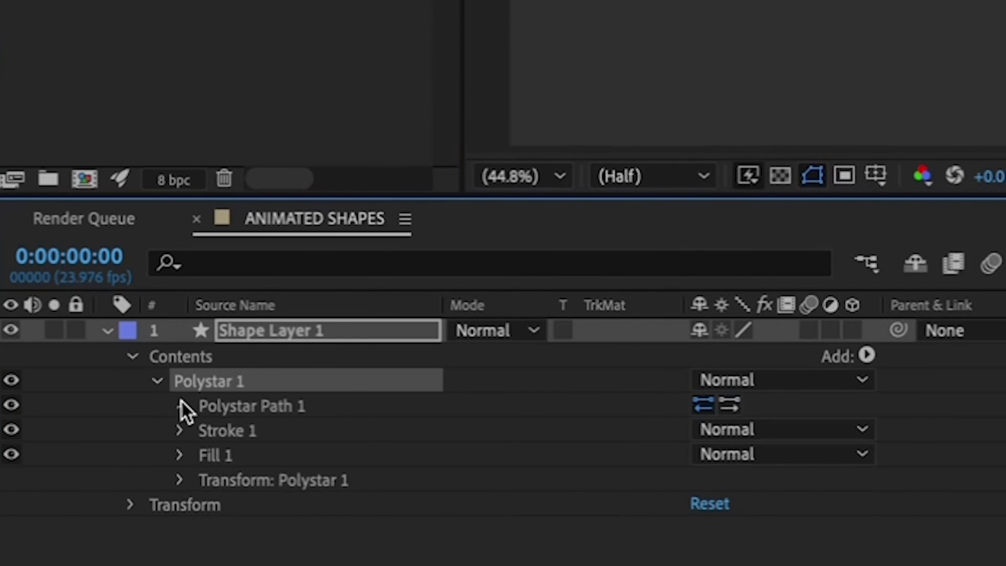
pyautogui.click(161, 429)
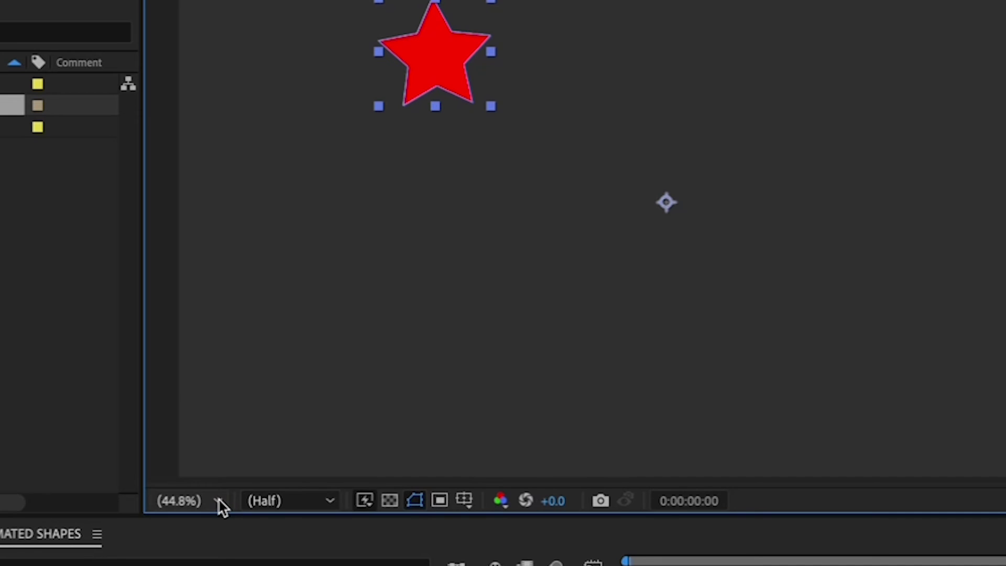
pyautogui.click(219, 499)
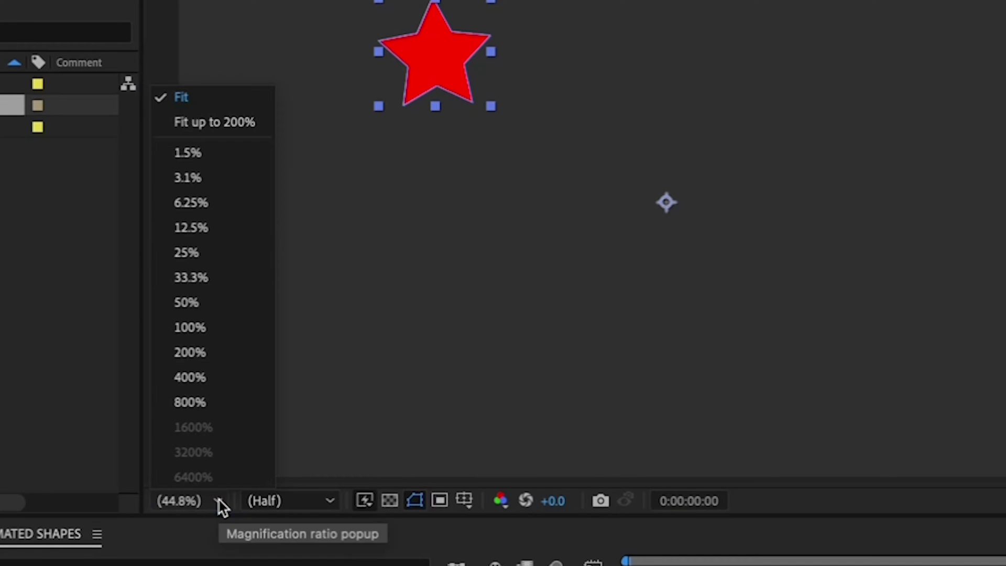
pyautogui.click(204, 101)
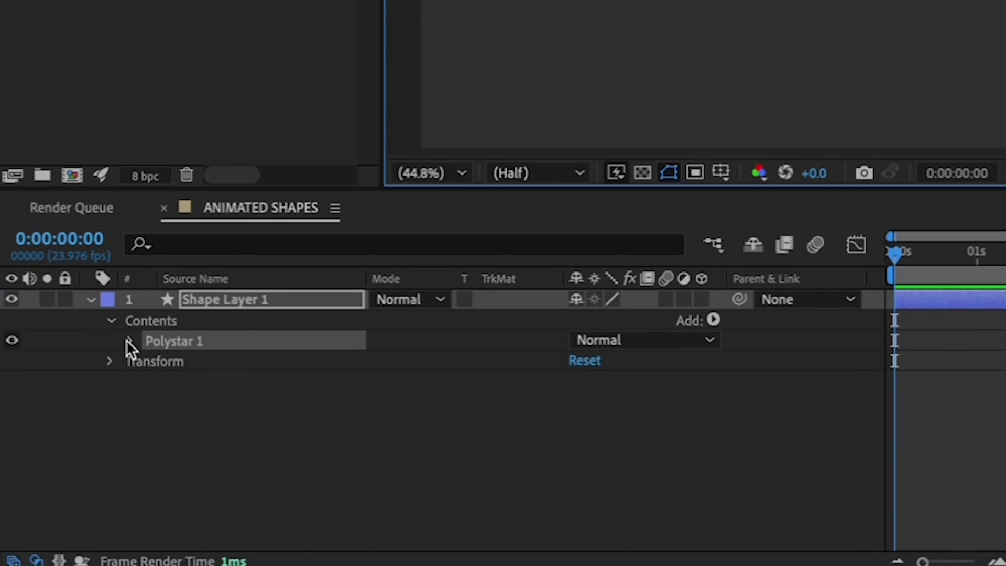
# Scrub Polystar Path 1's Position to shift the star right toward the composition centre.
pyautogui.click(128, 341)
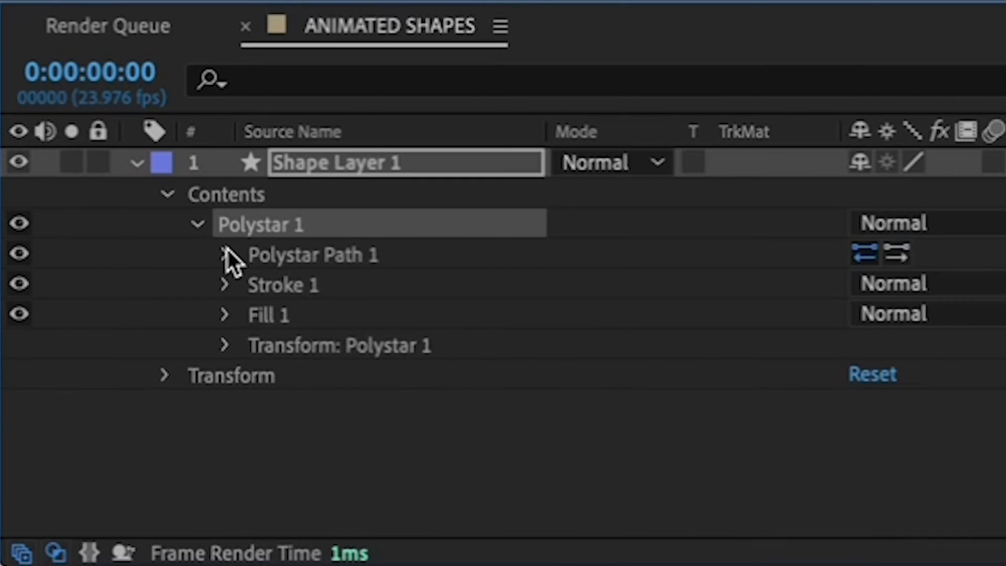
pyautogui.click(151, 362)
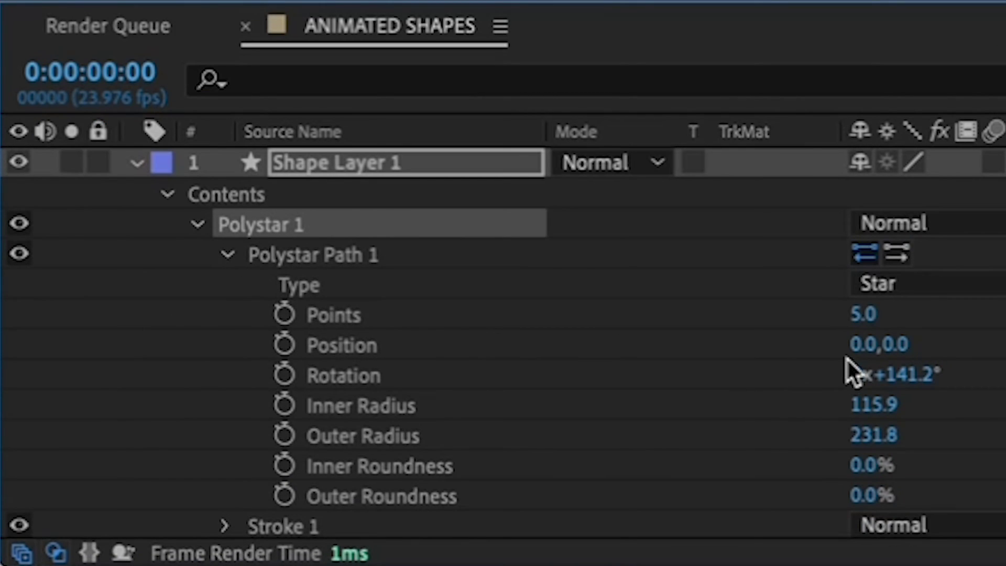
pyautogui.moveTo(847, 335); pyautogui.dragTo(958, 336)
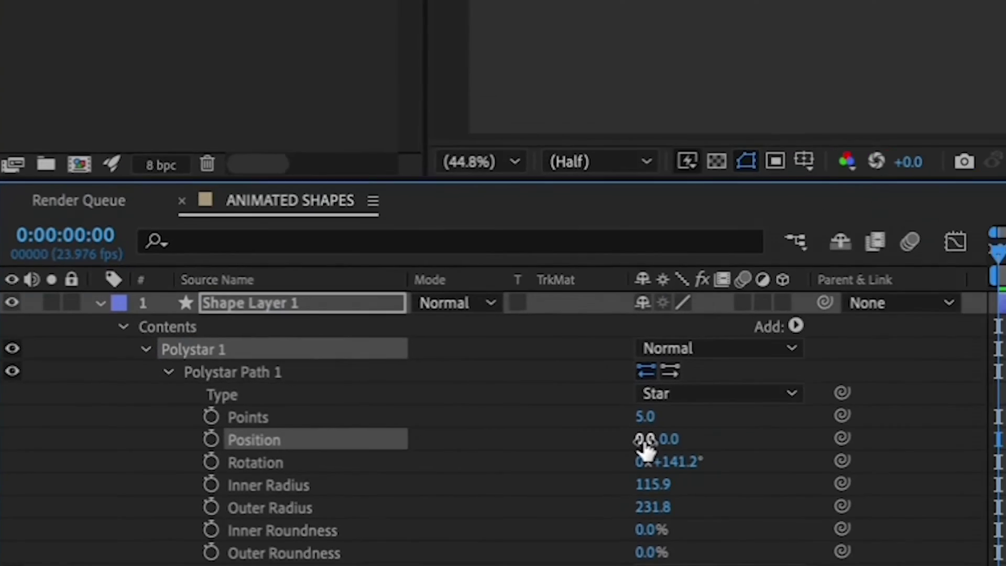
pyautogui.moveTo(644, 446); pyautogui.dragTo(940, 445)
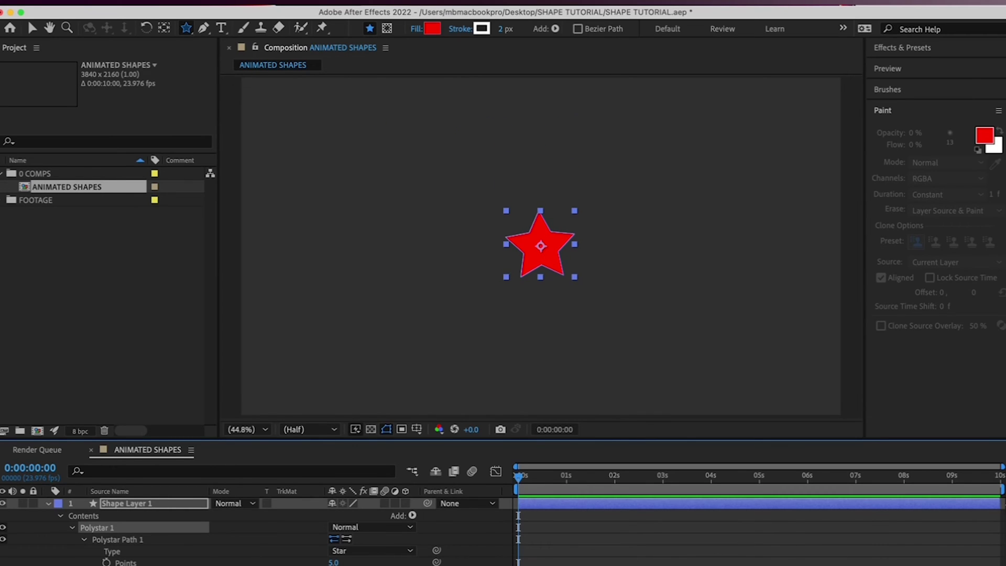
# Change the star's Fill 1 colour from red to grey 8E8C8C.
pyautogui.scroll(-1, 105, 529)
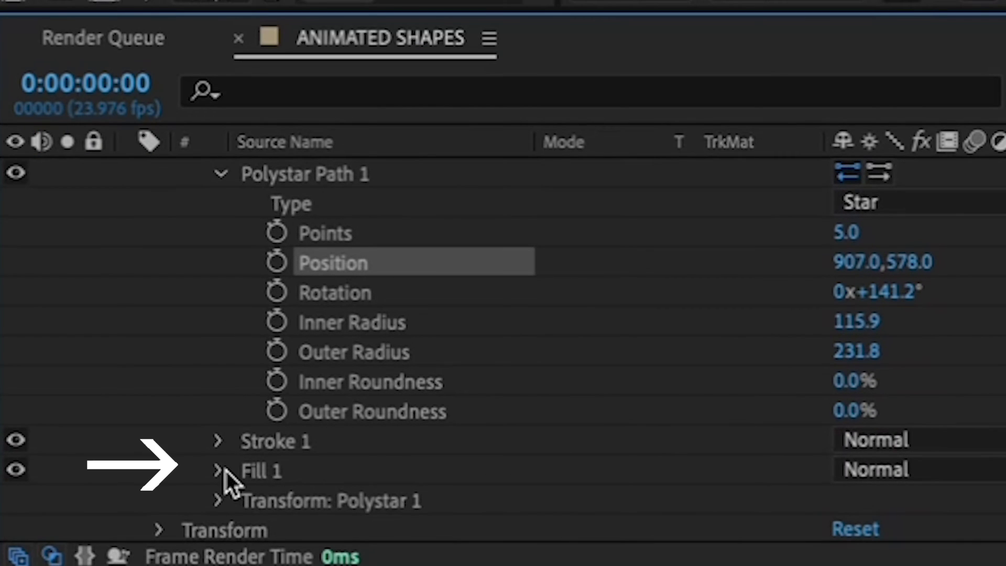
pyautogui.click(218, 470)
pyautogui.scroll(-2, 236, 469)
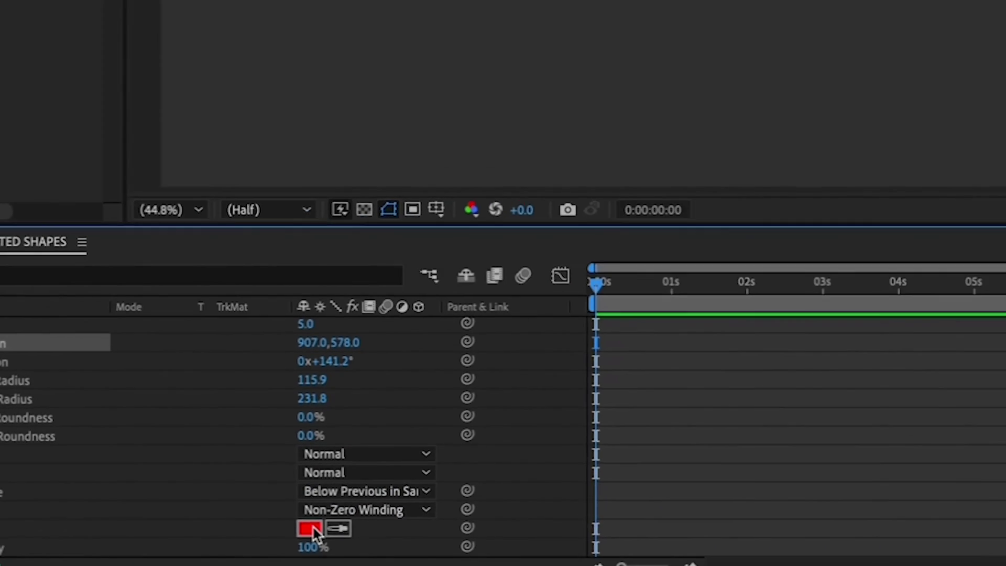
pyautogui.click(865, 495)
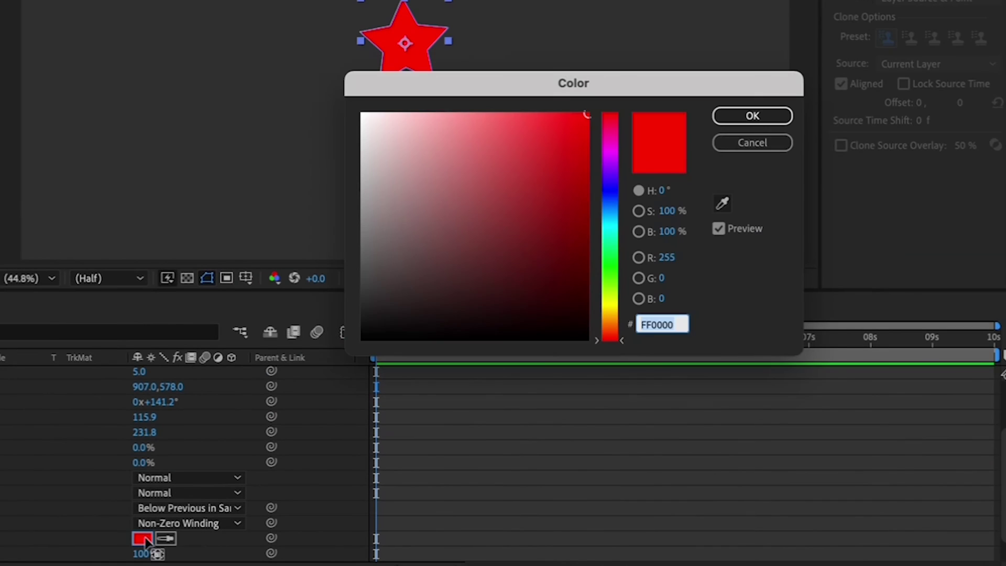
pyautogui.moveTo(404, 203); pyautogui.dragTo(365, 213)
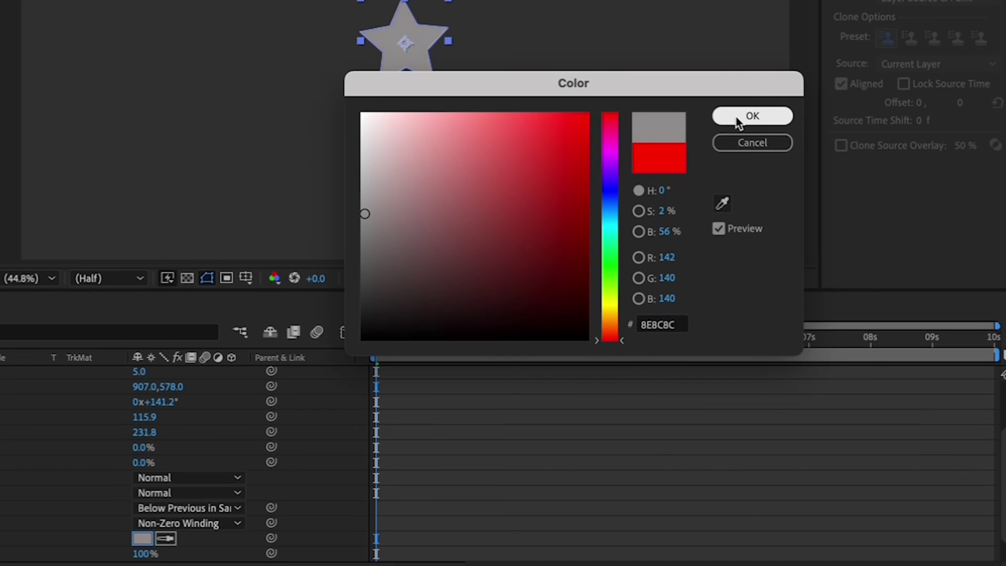
pyautogui.click(753, 114)
# Raise the star's Stroke 1 width from 2.0 to 37.0.
pyautogui.scroll(3, 288, 558)
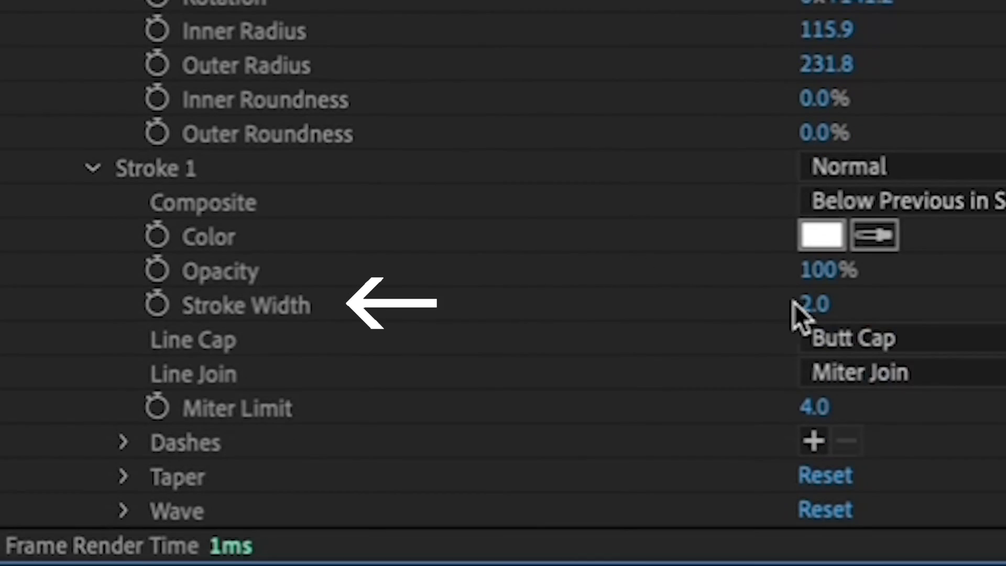
pyautogui.moveTo(813, 302)
pyautogui.mouseDown()
pyautogui.moveTo(846, 296)
pyautogui.moveTo(823, 298)
pyautogui.mouseUp()
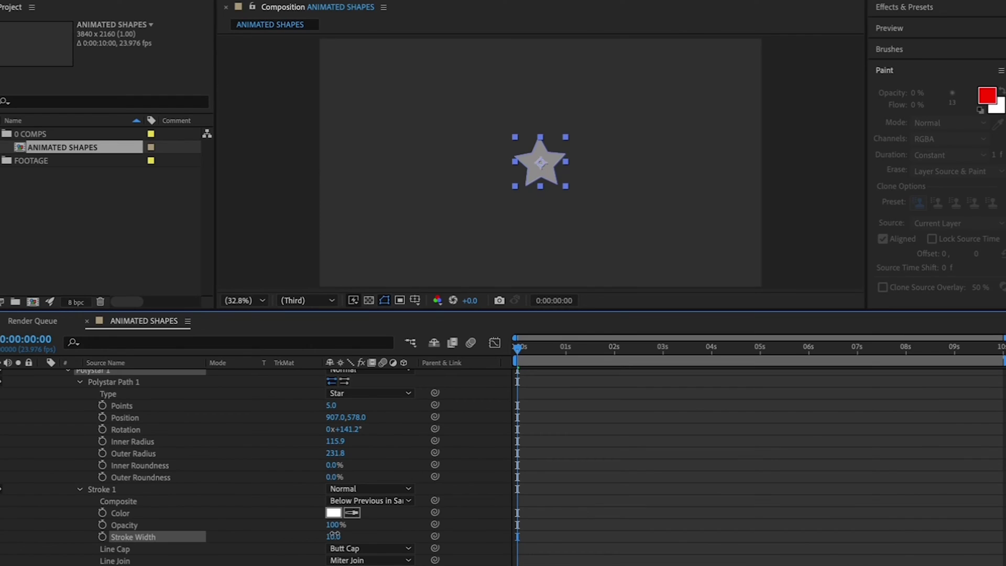
pyautogui.moveTo(334, 535); pyautogui.dragTo(349, 529)
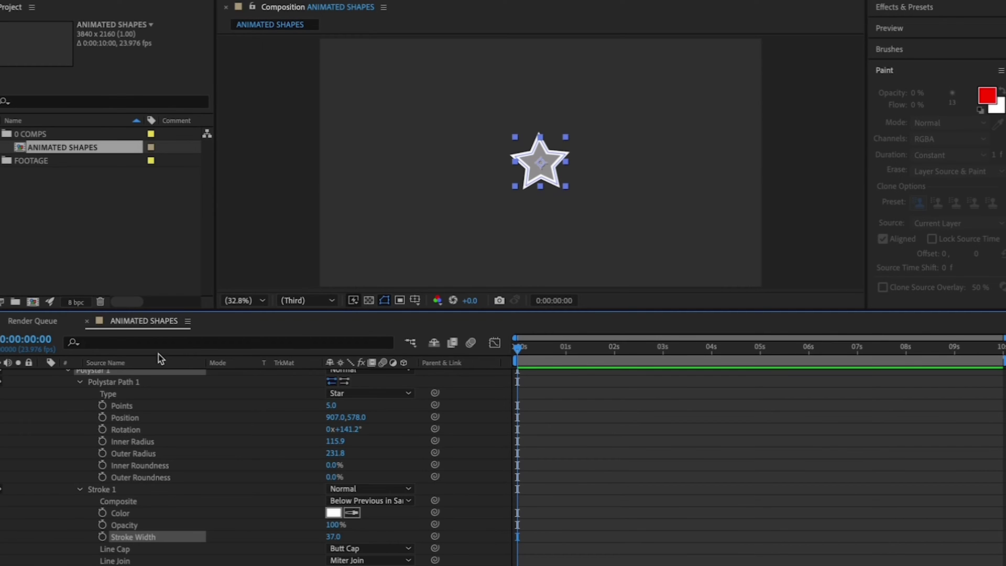
# Collapse the star path, Stroke 1 and Fill 1 groups in the timeline.
pyautogui.scroll(2, 76, 446)
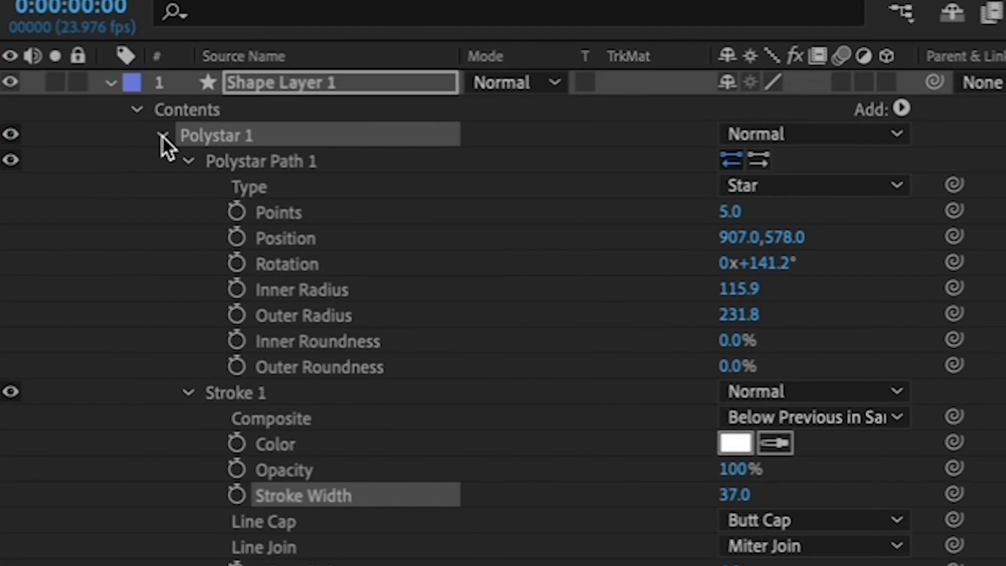
pyautogui.click(162, 135)
pyautogui.click(137, 160)
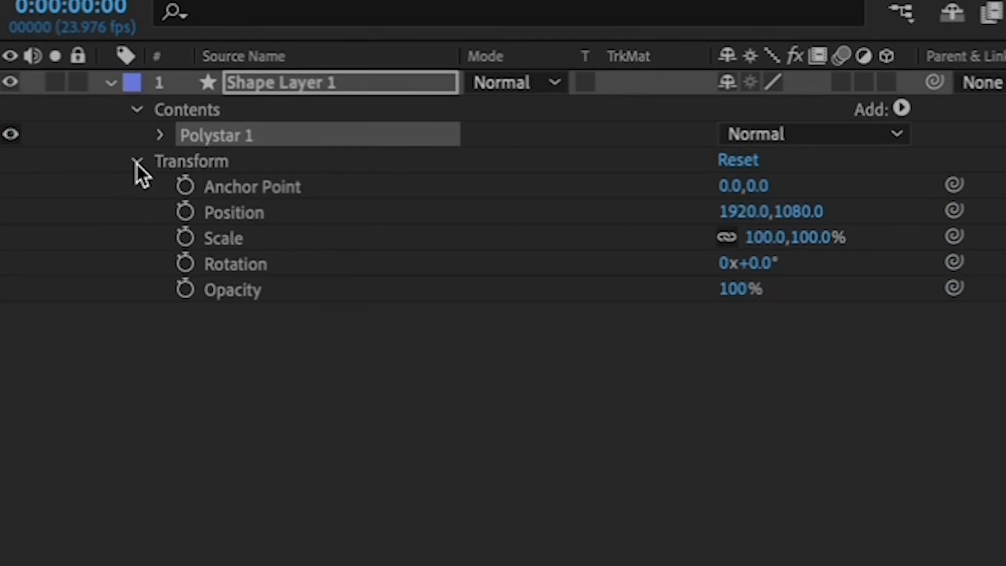
pyautogui.click(162, 132)
pyautogui.scroll(-2, 178, 121)
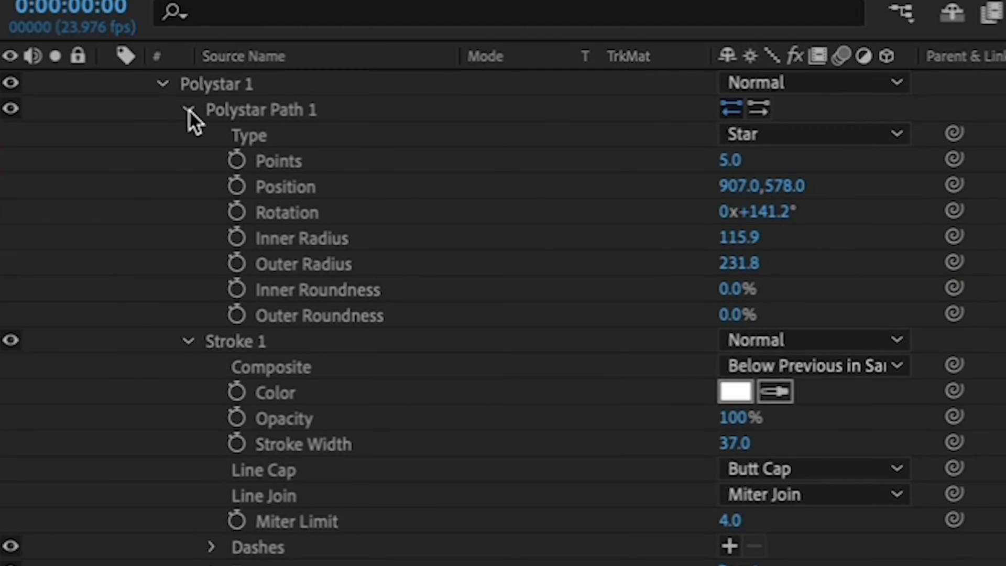
pyautogui.click(187, 109)
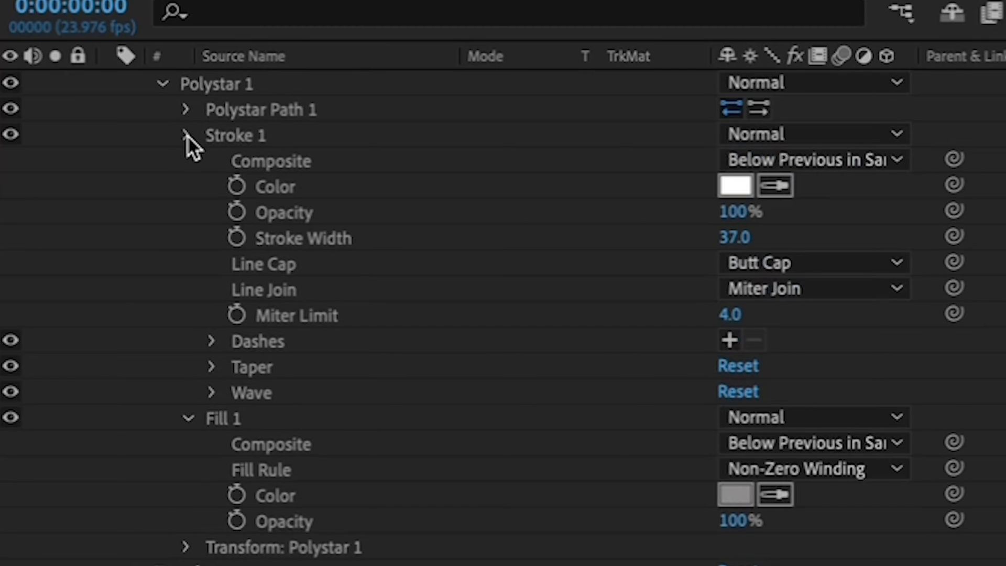
pyautogui.click(187, 135)
pyautogui.click(185, 212)
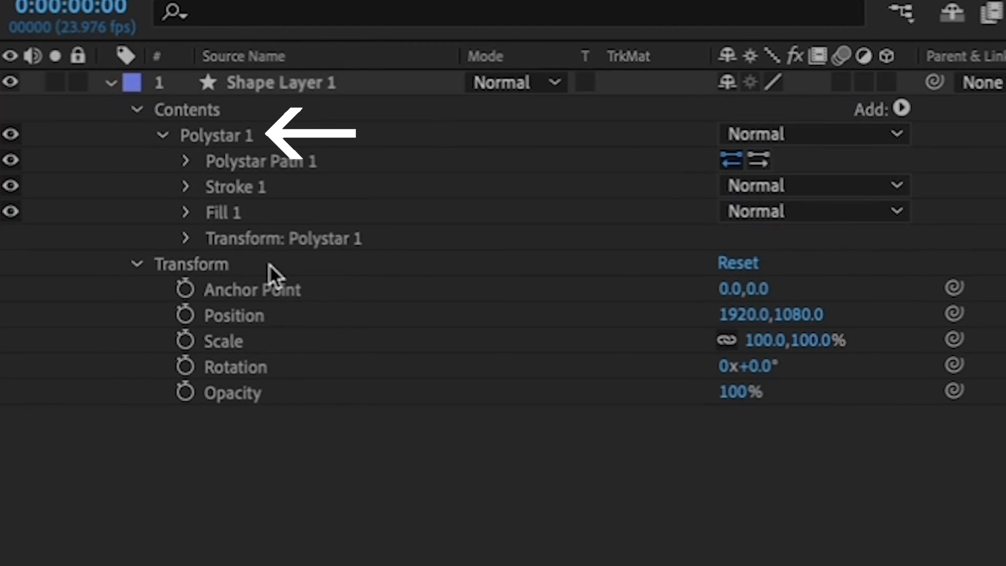
# Expand Polystar Path 1 and Transform: Polystar 1, collapsing the layer's Transform.
pyautogui.click(184, 159)
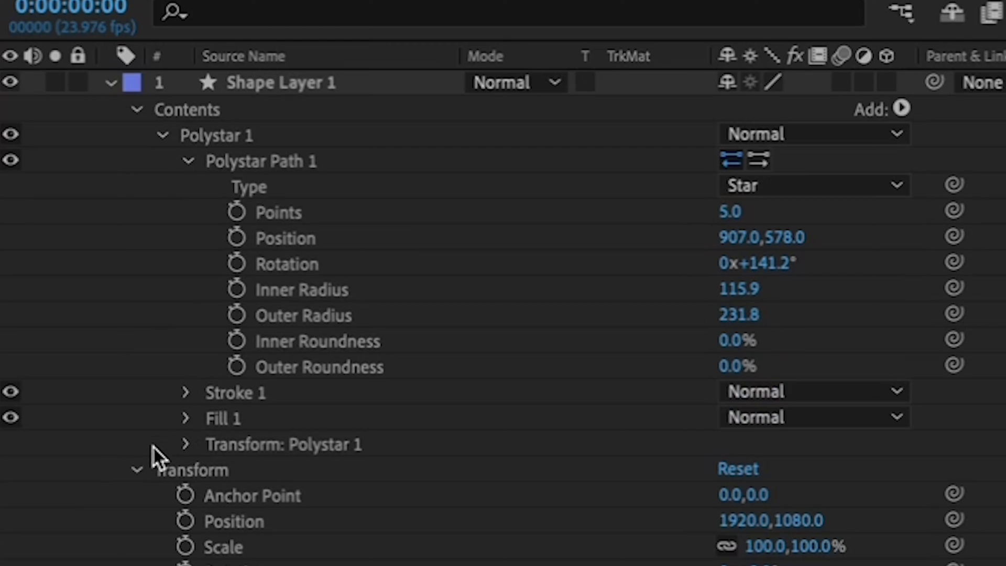
pyautogui.click(136, 467)
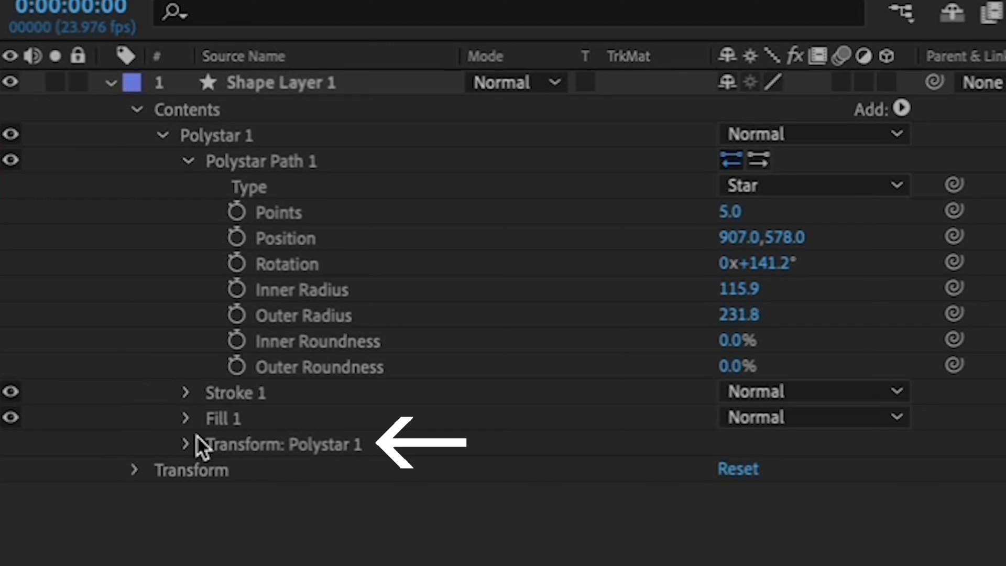
pyautogui.click(182, 441)
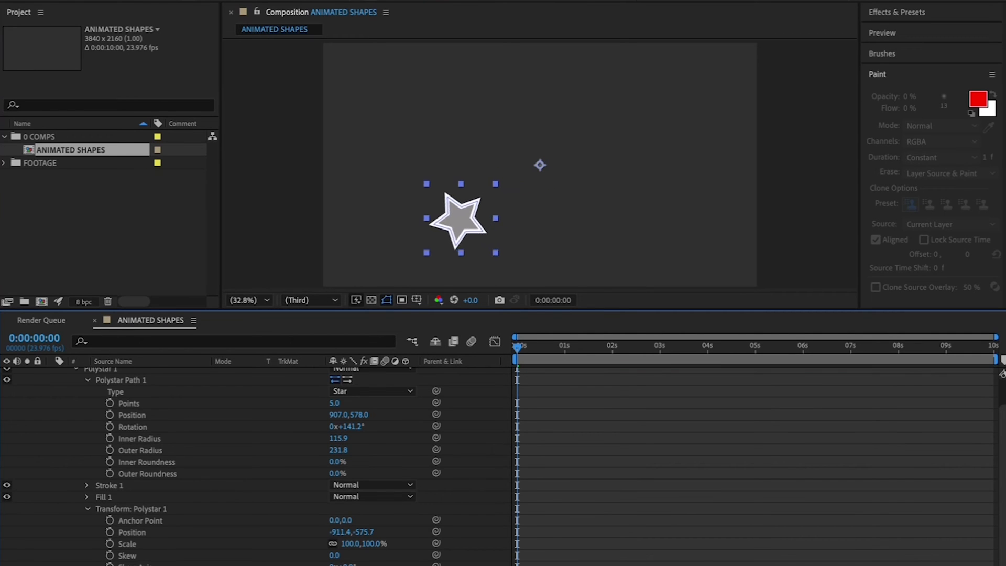
# Scrub Polystar 1's Rotation to test it, then undo the swing and deselect.
pyautogui.moveTo(393, 565); pyautogui.dragTo(471, 548)
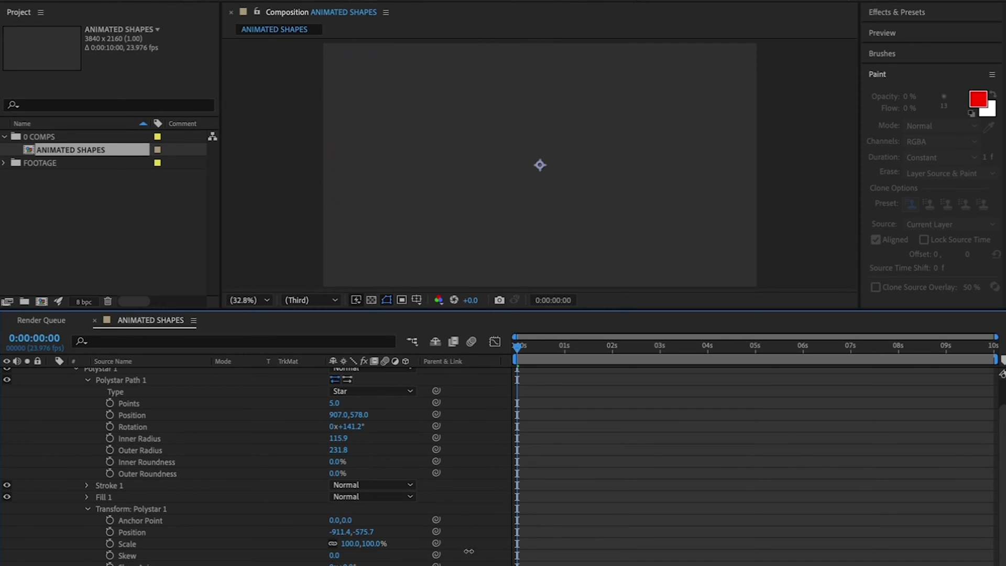
pyautogui.moveTo(469, 551); pyautogui.dragTo(401, 565)
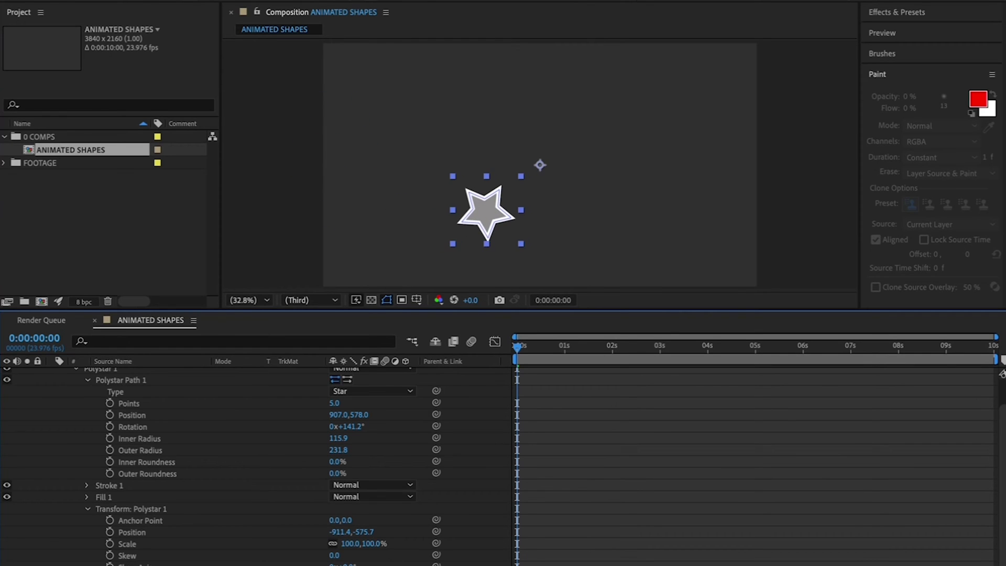
pyautogui.press('super+z')
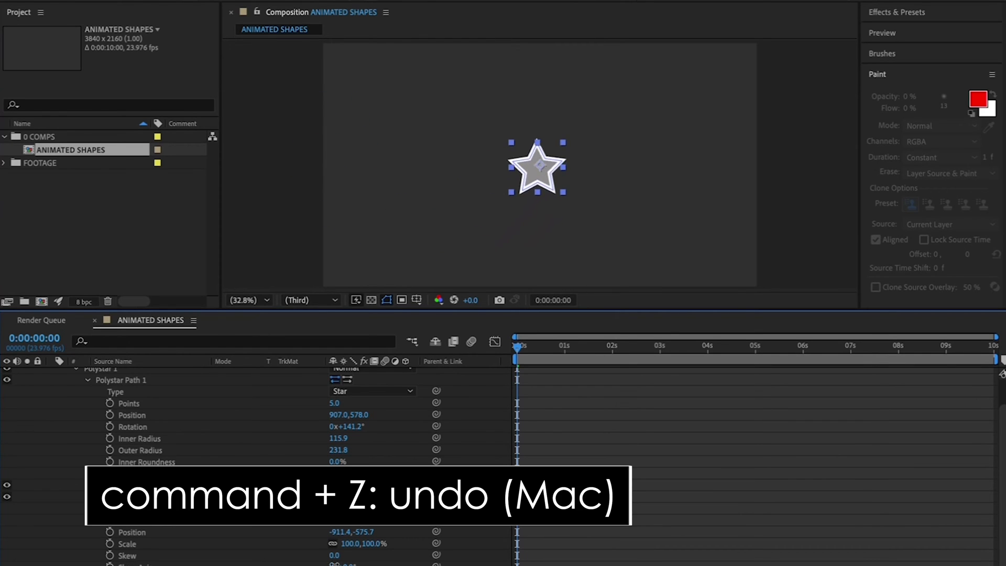
pyautogui.click(323, 560)
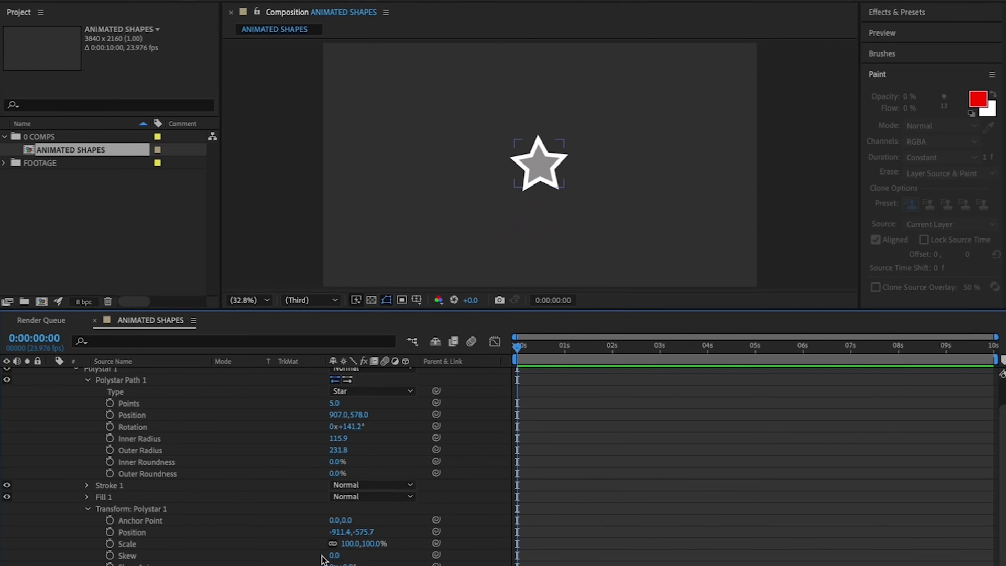
pyautogui.scroll(2, 323, 560)
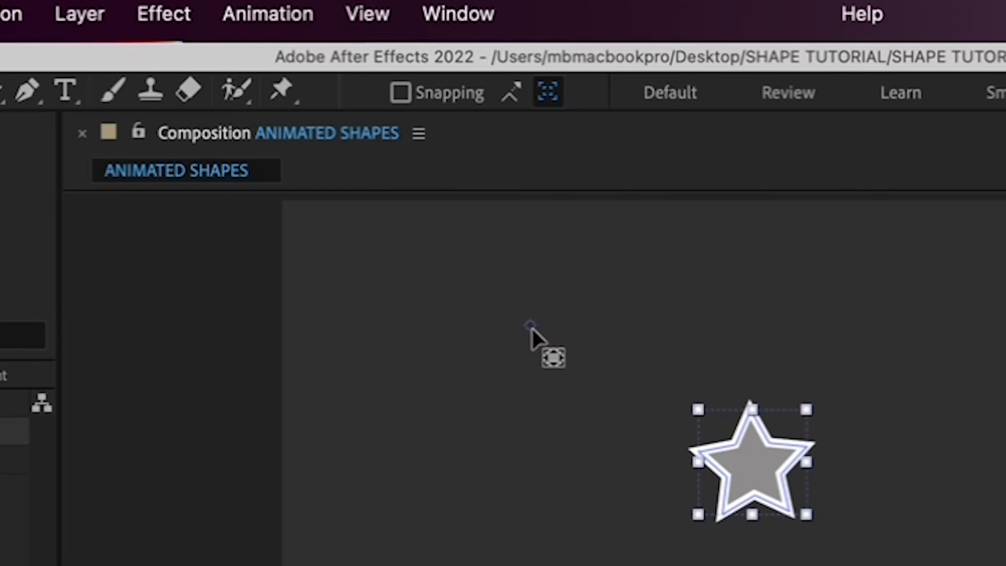
# Place Polystar 1's anchor point on the star's centre, at 901.7,583.9.
pyautogui.click(537, 327)
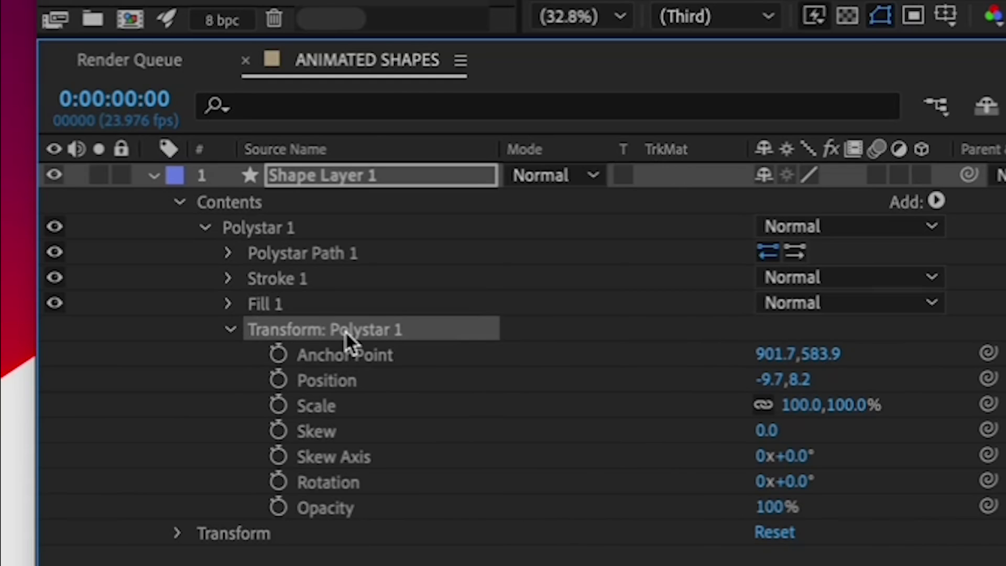
# Select Transform: Polystar 1 and scrub Rotation back and forth to confirm an in-place spin.
pyautogui.click(250, 532)
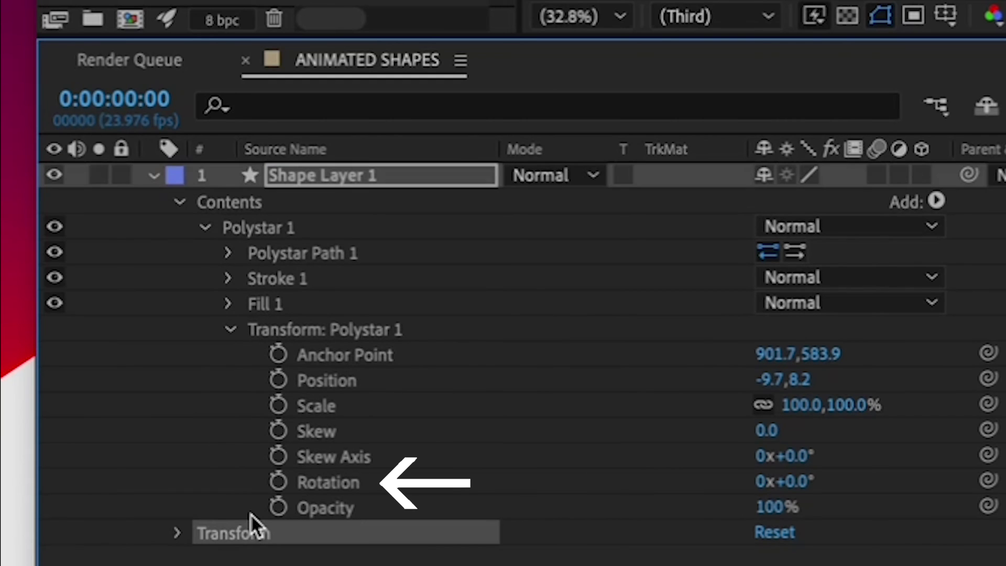
pyautogui.click(301, 331)
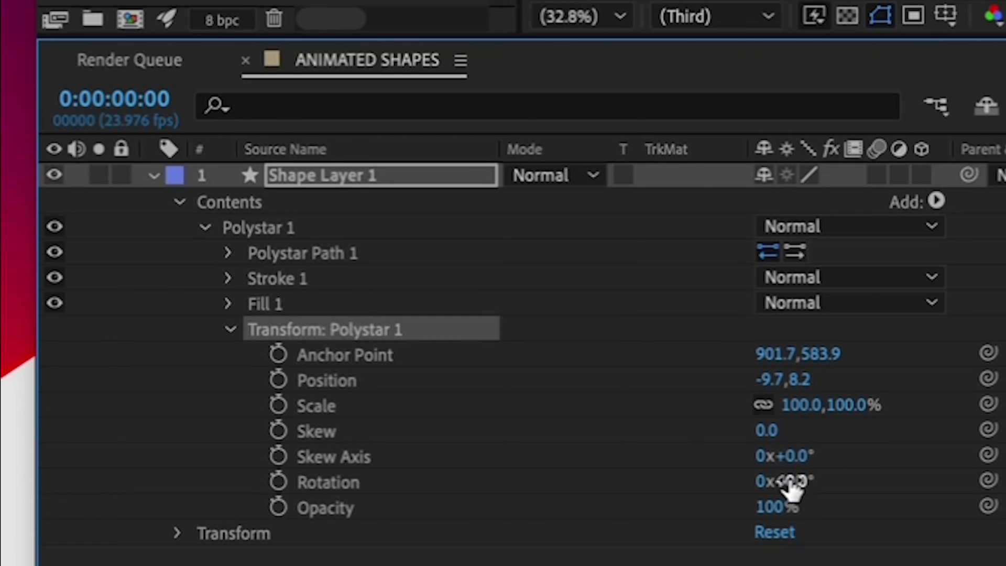
pyautogui.moveTo(820, 478); pyautogui.dragTo(910, 472)
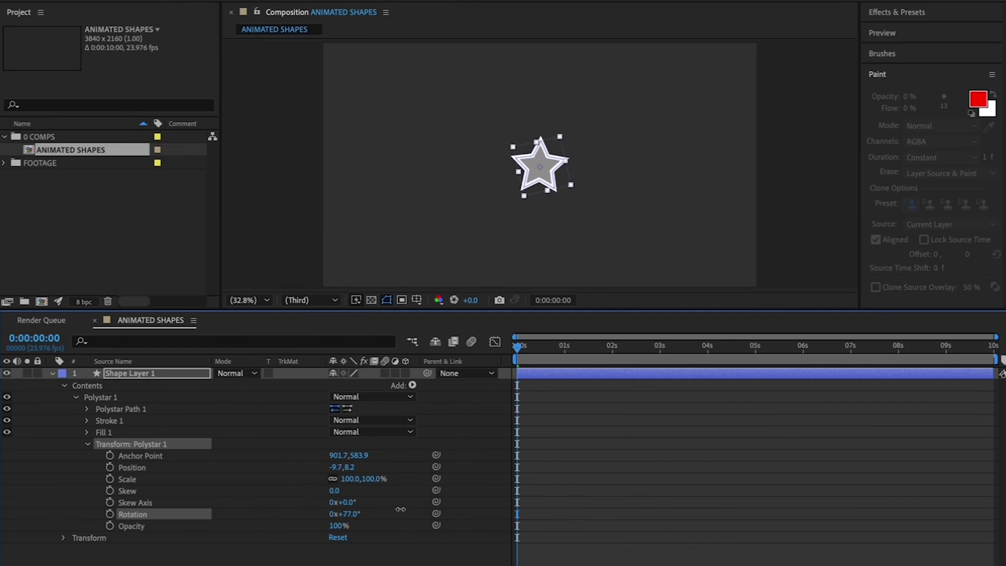
pyautogui.moveTo(400, 509); pyautogui.dragTo(449, 505)
# Keyframe the star's Rotation at 0 at the start and a higher value at 10s.
pyautogui.hotkey('ctrl', 'z')
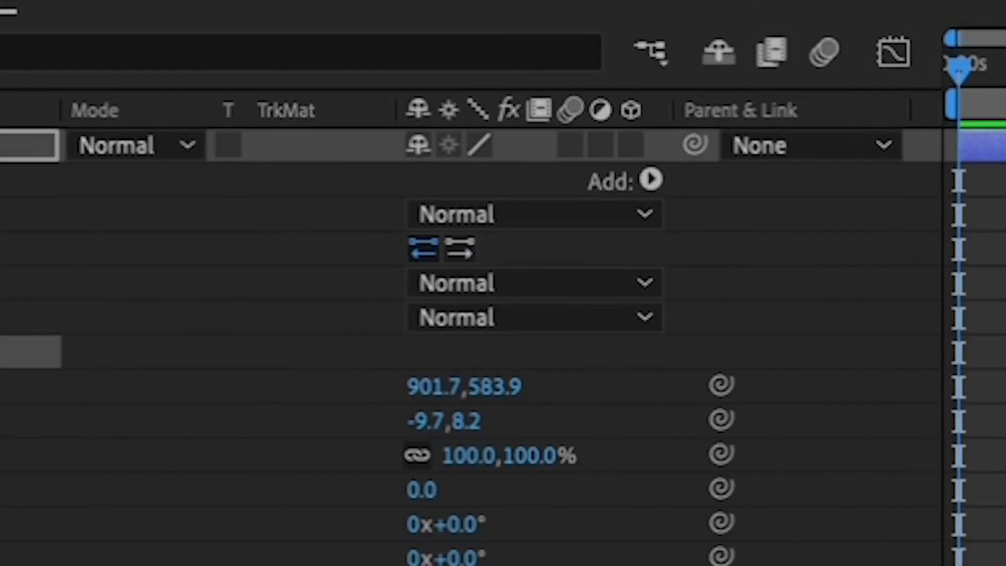
pyautogui.click(268, 312)
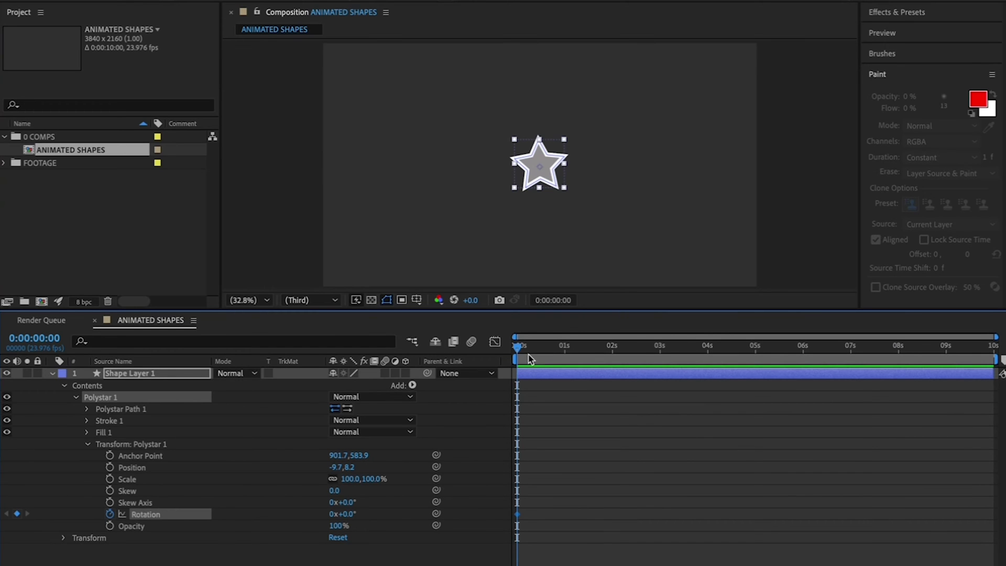
pyautogui.moveTo(517, 349); pyautogui.dragTo(996, 409)
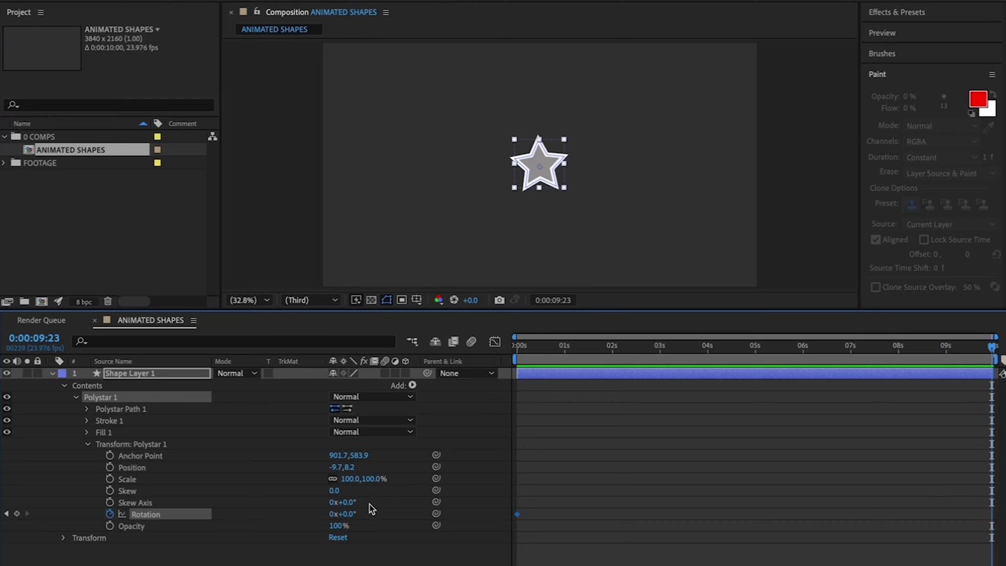
pyautogui.moveTo(345, 516); pyautogui.dragTo(933, 519)
# Deselect, return to the comp start and preview the spinning star.
pyautogui.press('F2')
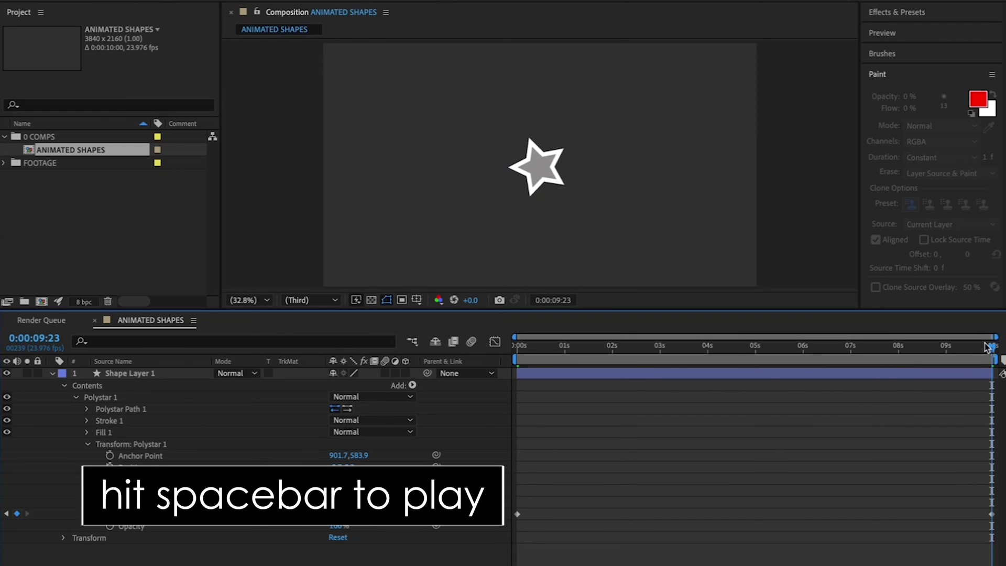
pyautogui.moveTo(991, 351); pyautogui.dragTo(487, 366)
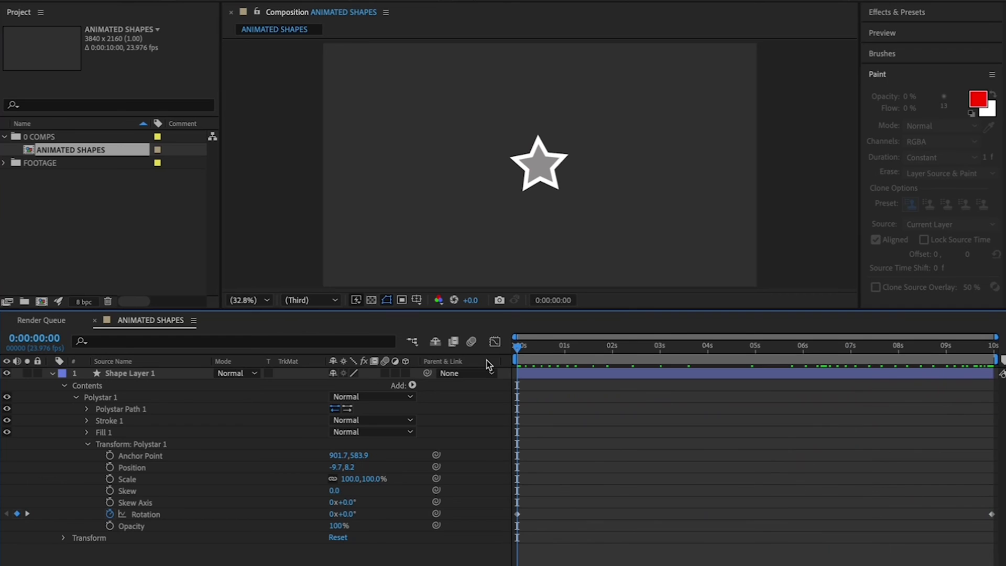
pyautogui.press('space')
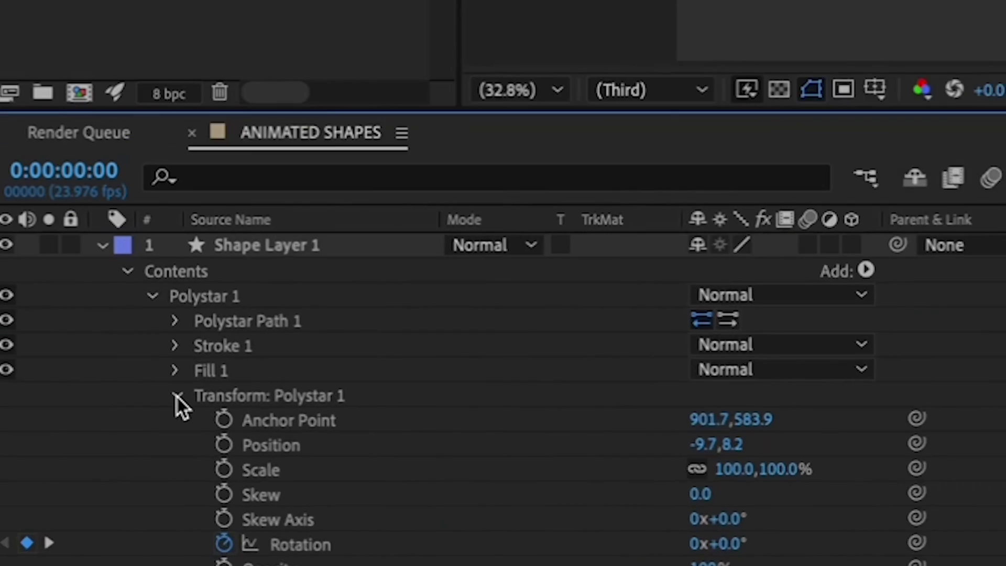
# Duplicate Polystar 1 twice, placing the copies at the upper right and upper left.
pyautogui.click(86, 444)
pyautogui.click(223, 283)
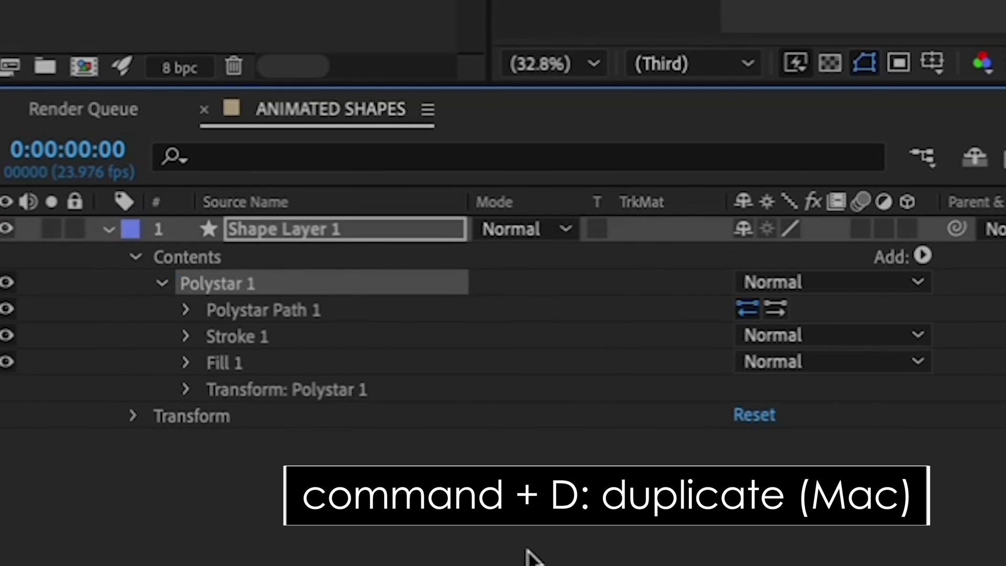
pyautogui.press('super+d')
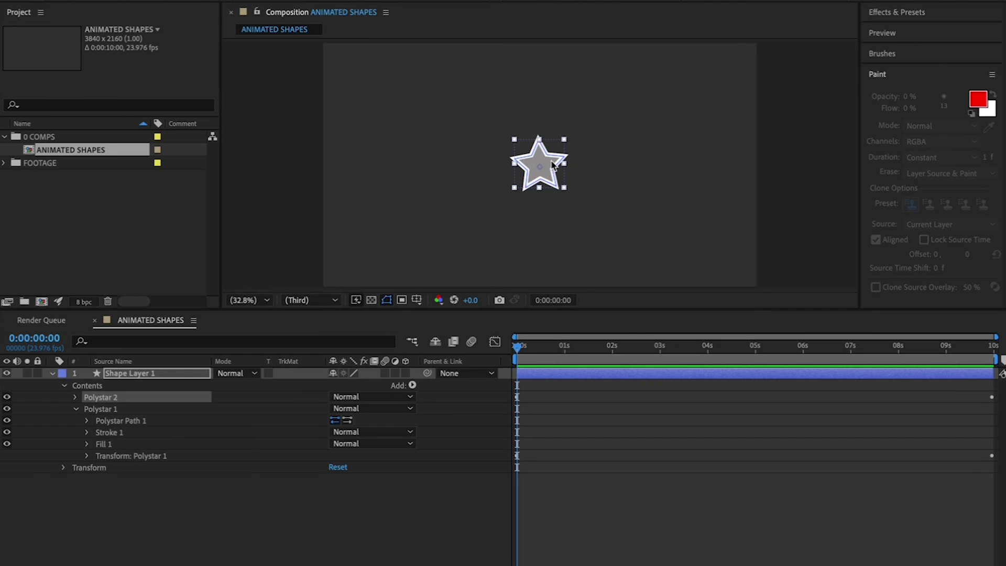
pyautogui.moveTo(557, 162); pyautogui.dragTo(713, 87)
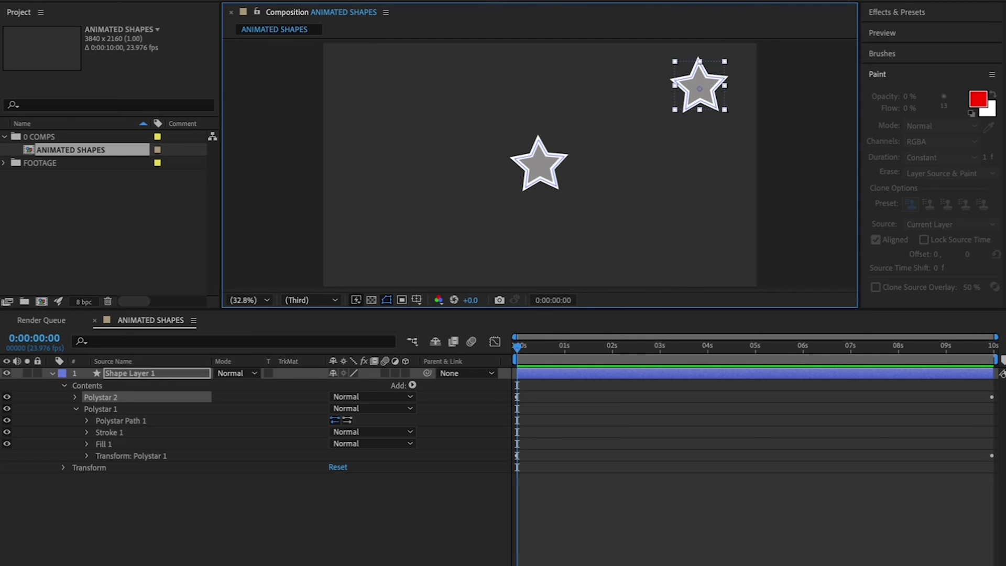
pyautogui.moveTo(706, 85); pyautogui.dragTo(700, 92)
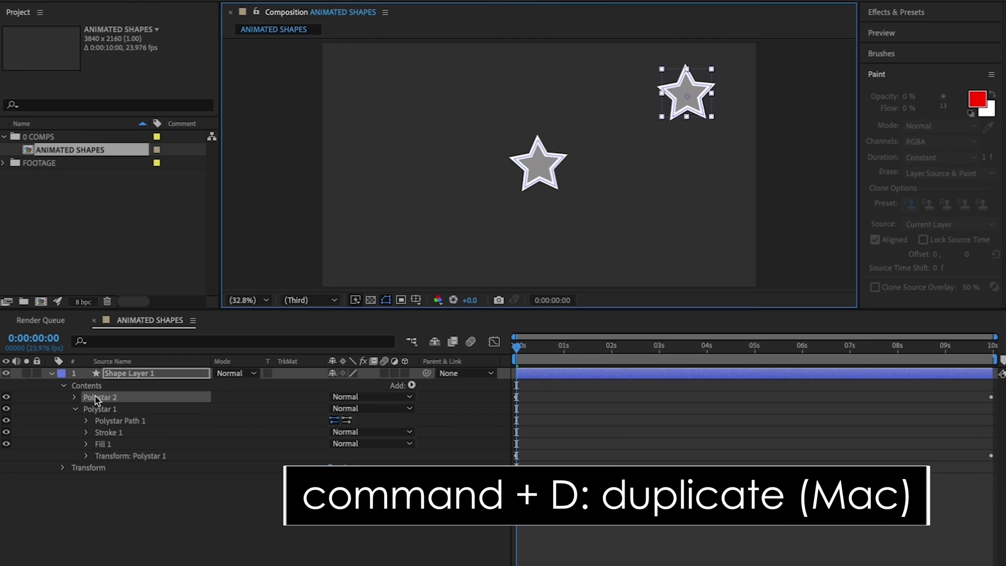
pyautogui.press('super+d')
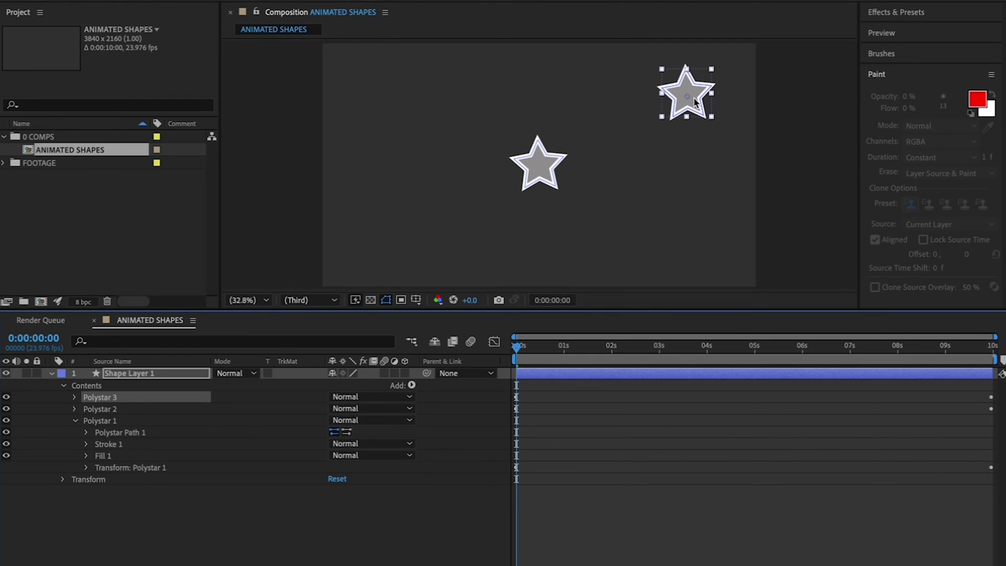
pyautogui.moveTo(694, 101); pyautogui.dragTo(386, 96)
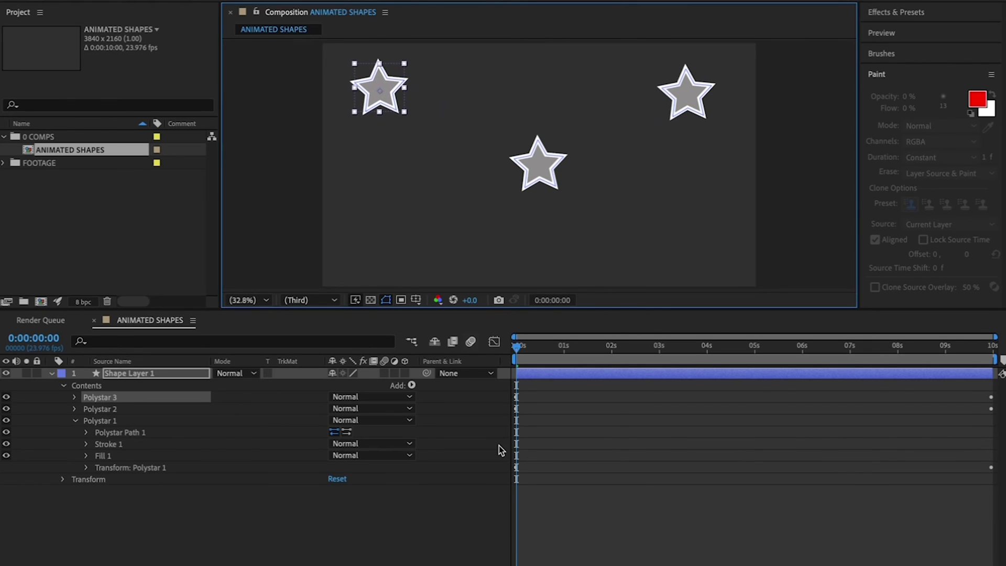
# Add Polystar 4 at the lower left and Polystar 5 at the lower right.
pyautogui.click(110, 399)
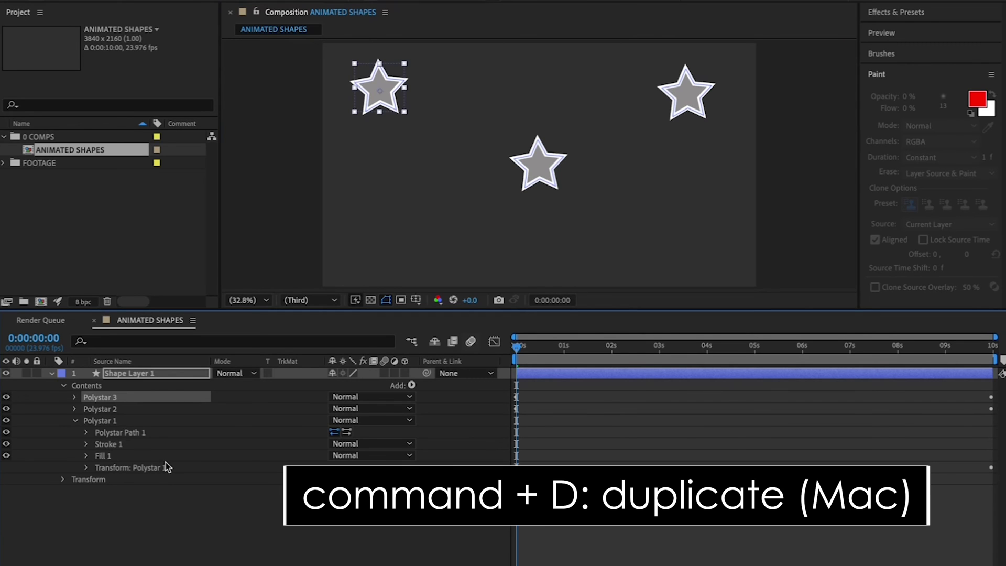
pyautogui.hotkey('ctrl', 'd')
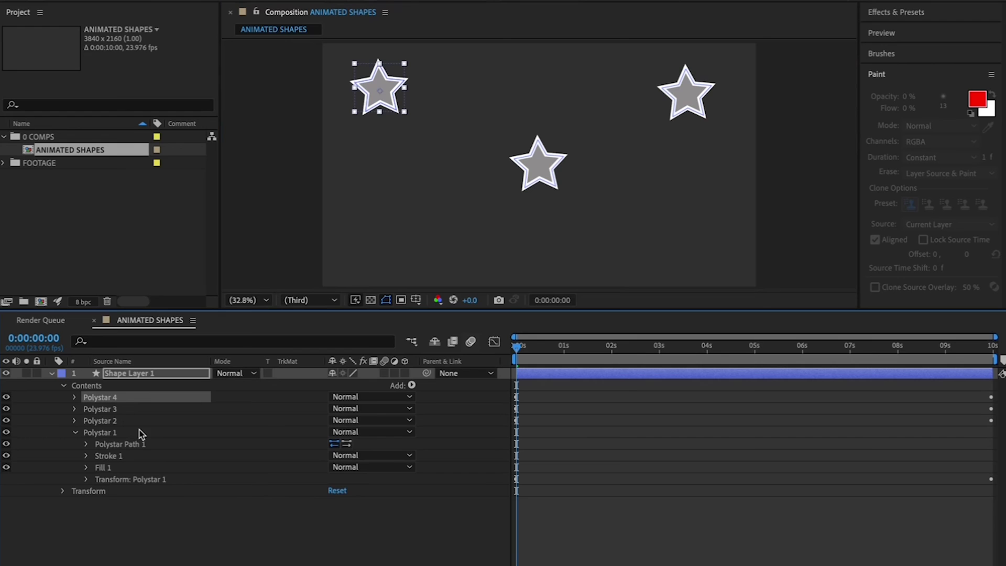
pyautogui.moveTo(394, 86); pyautogui.dragTo(393, 233)
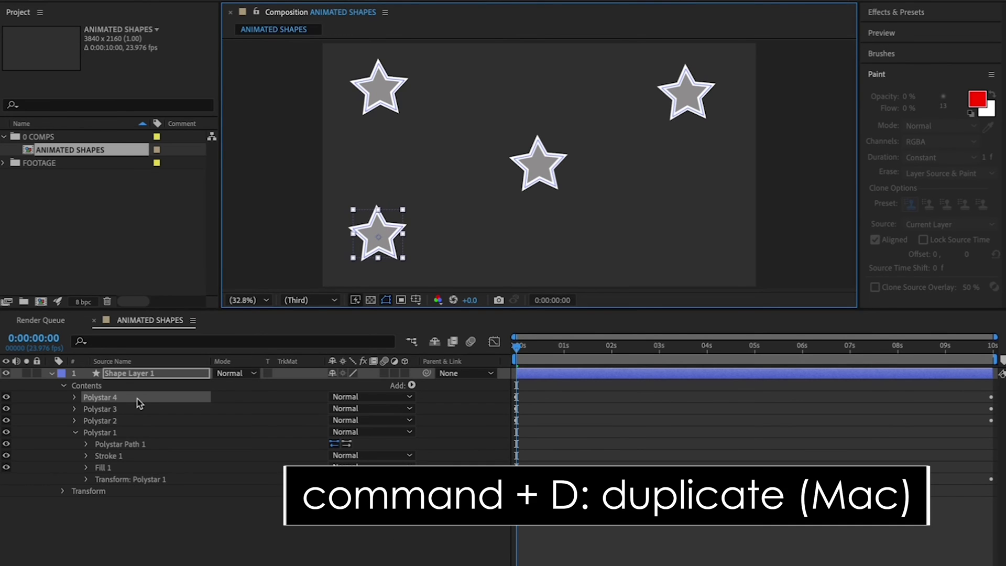
pyautogui.click(109, 400)
pyautogui.press('super+d')
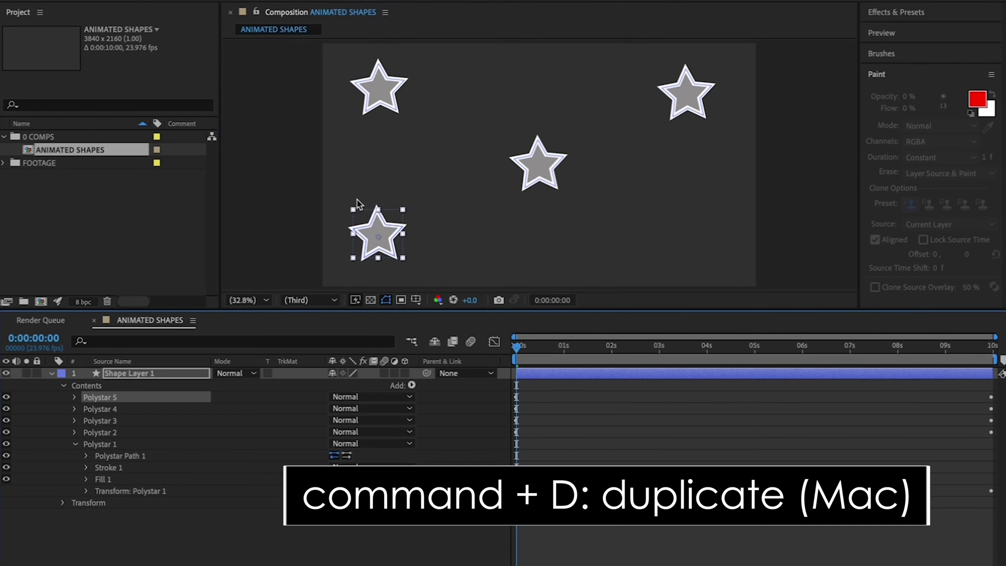
pyautogui.moveTo(385, 230); pyautogui.dragTo(702, 225)
# Deselect and play back the ANIMATED SHAPES comp to watch all five stars spin.
pyautogui.click(514, 344)
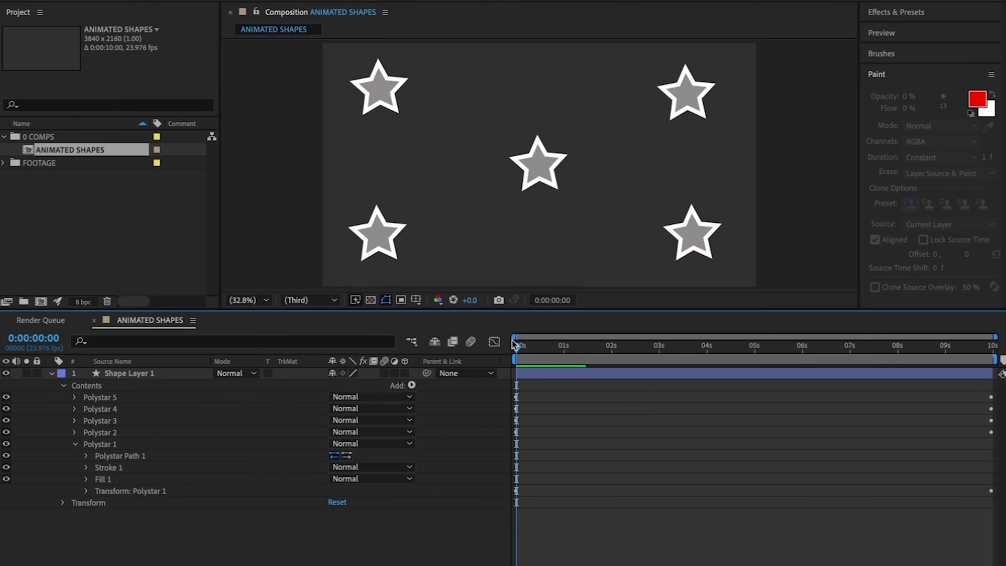
pyautogui.press('space')
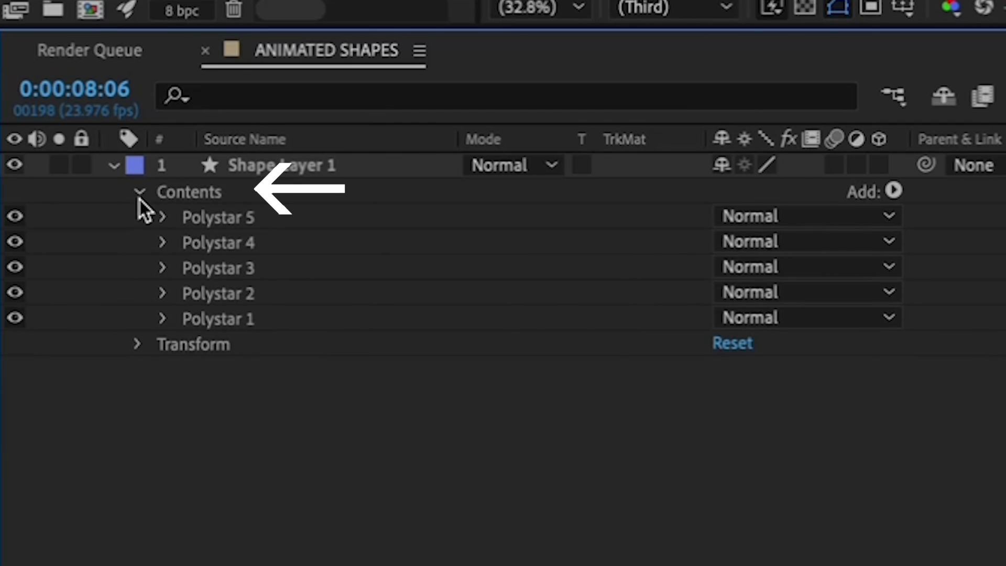
# Collapse Contents, open Shape Layer 1's Transform and scrub Scale up to about 110%.
pyautogui.click(139, 194)
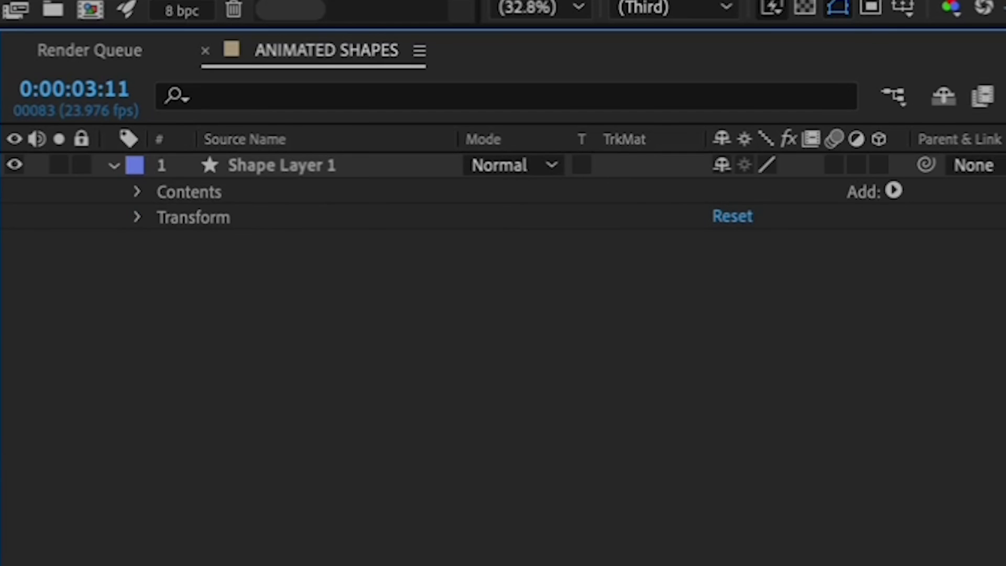
pyautogui.click(136, 218)
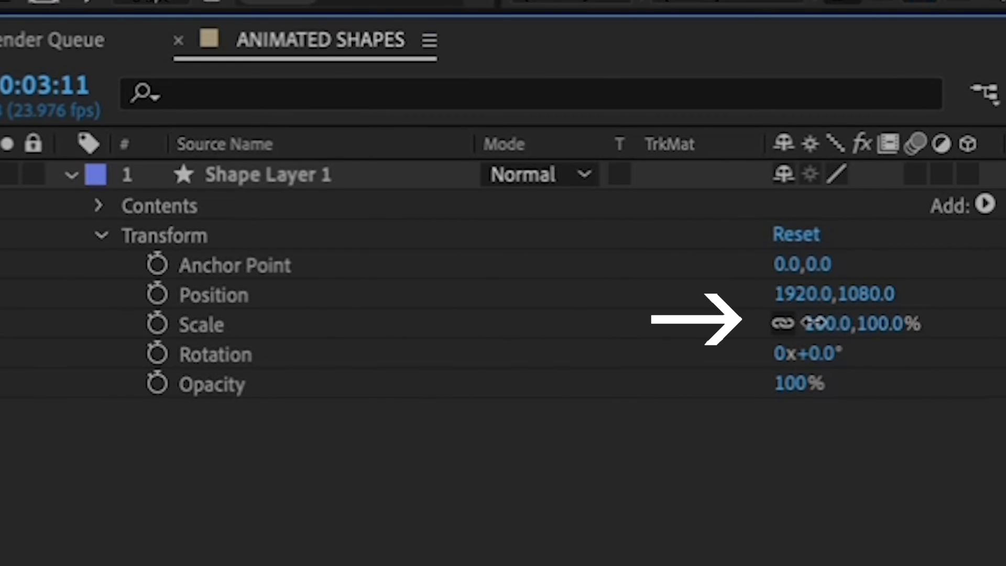
pyautogui.moveTo(813, 322); pyautogui.dragTo(818, 348)
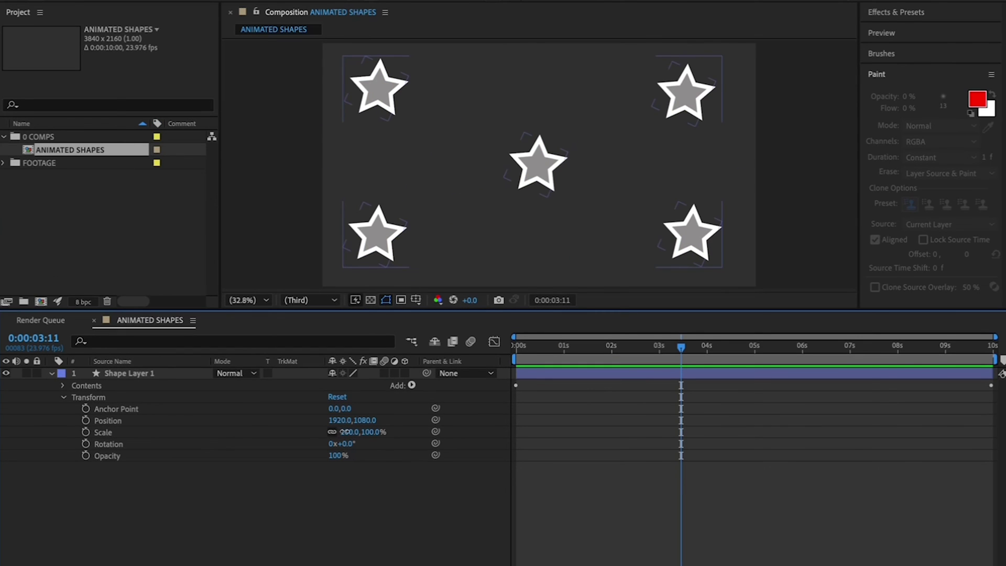
pyautogui.moveTo(345, 432); pyautogui.dragTo(348, 431)
pyautogui.click(536, 347)
# Preview the enlarged stars playing back, then deselect the layer.
pyautogui.press('space')
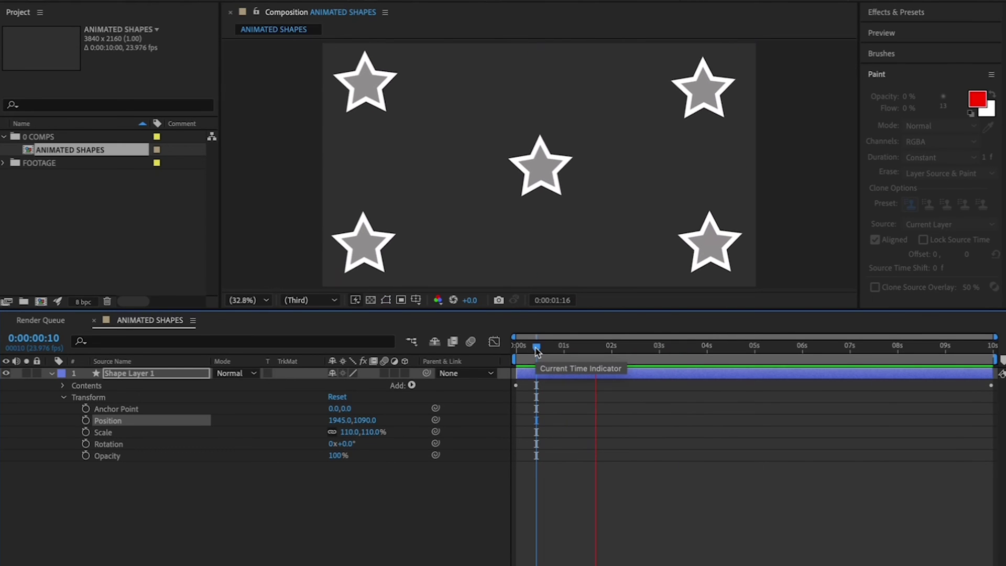
pyautogui.press('space')
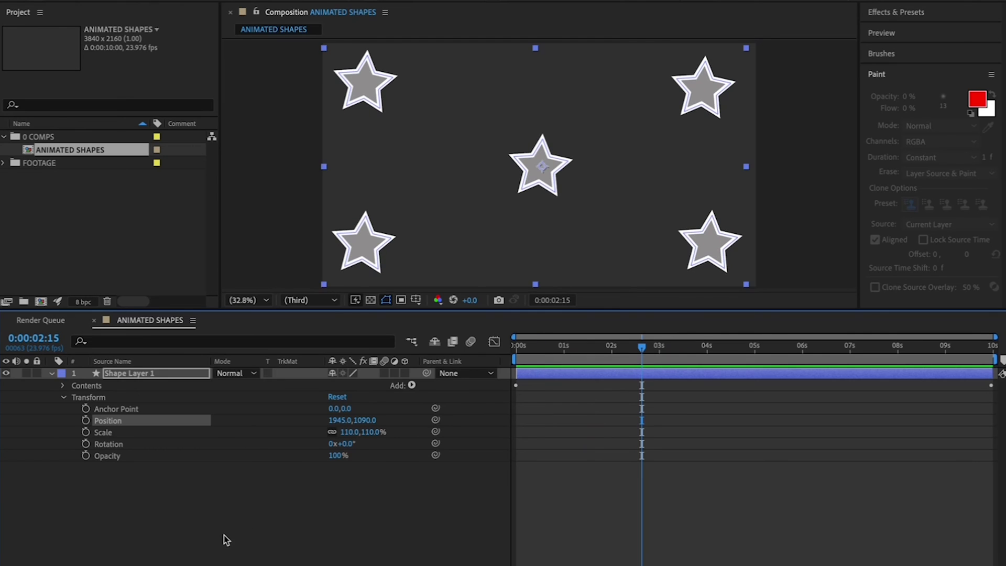
pyautogui.click(227, 539)
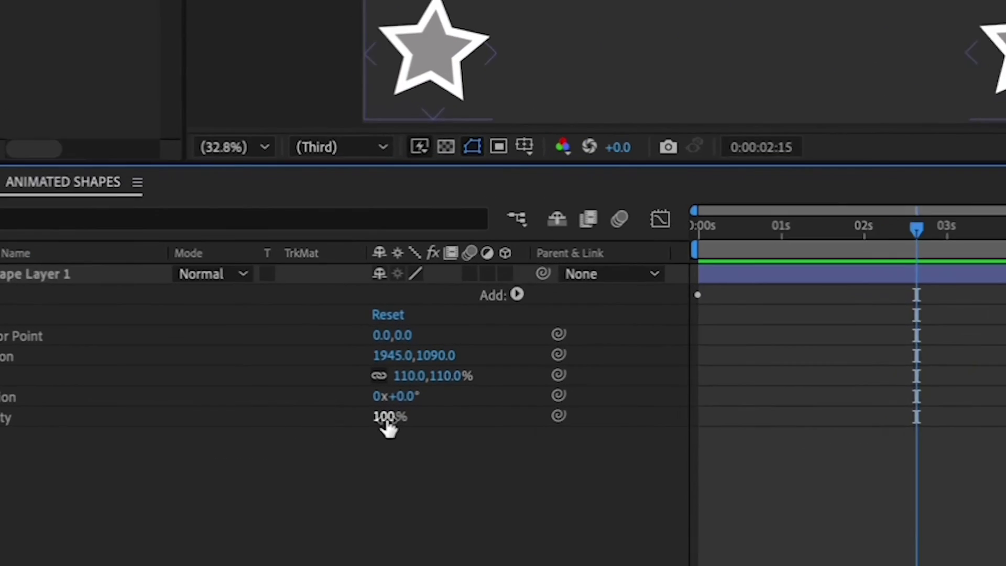
# Set Shape Layer 1's Opacity to 25% and save the project.
pyautogui.click(336, 455)
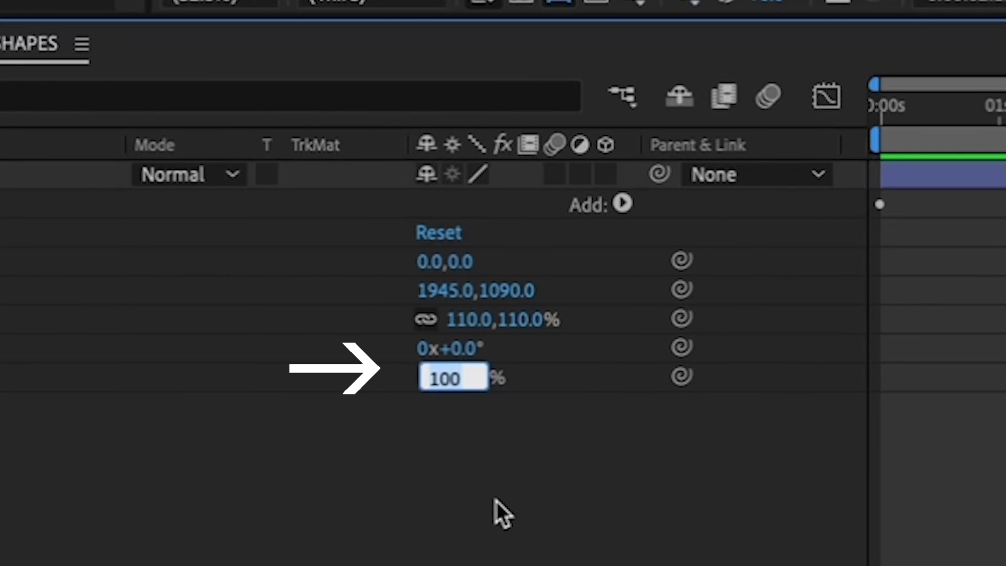
pyautogui.write('25')
pyautogui.press('Return')
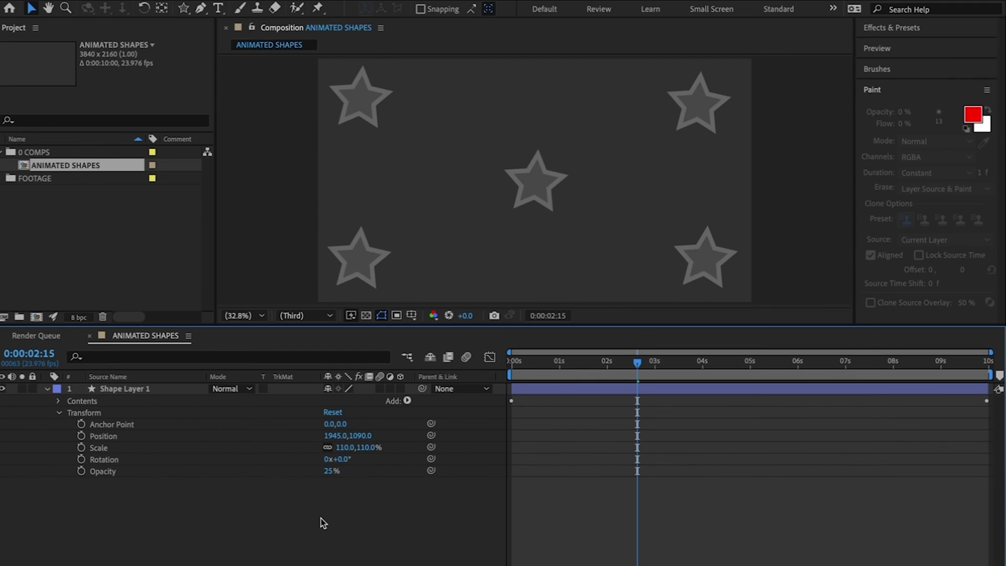
pyautogui.press('super+s')
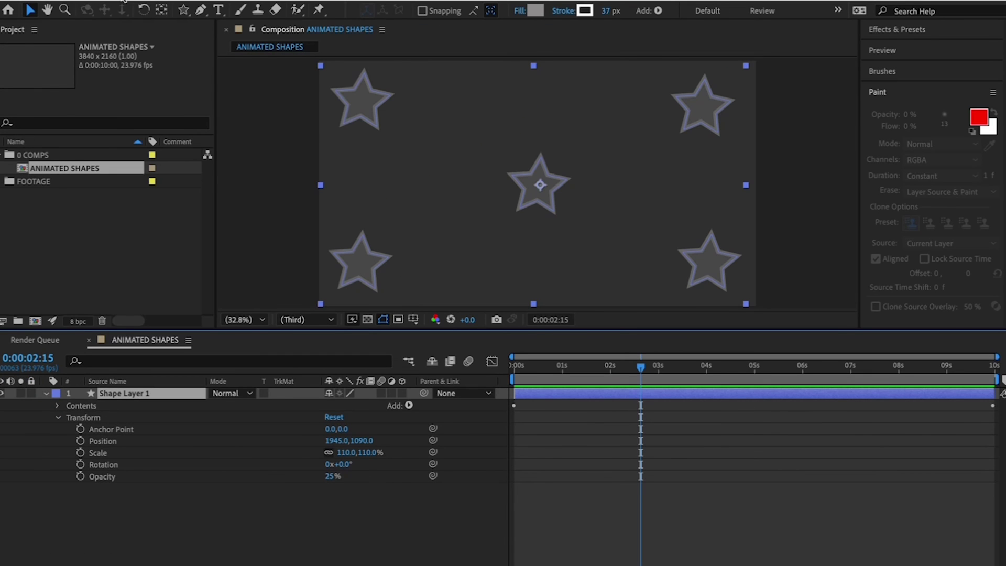
pyautogui.click(901, 426)
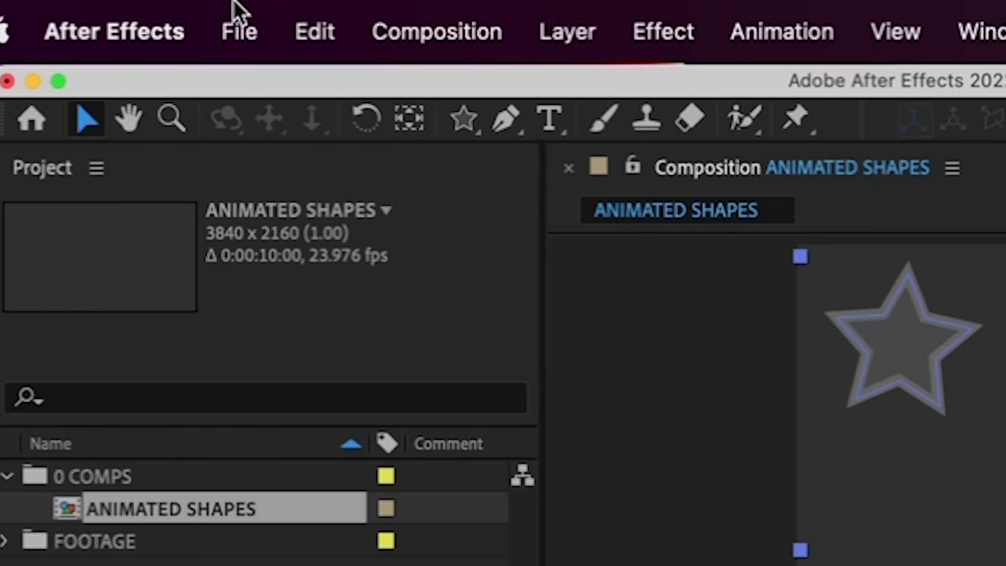
# Add ANIMATED SHAPES to the Render Queue with the High Quality with Alpha output module.
pyautogui.click(236, 7)
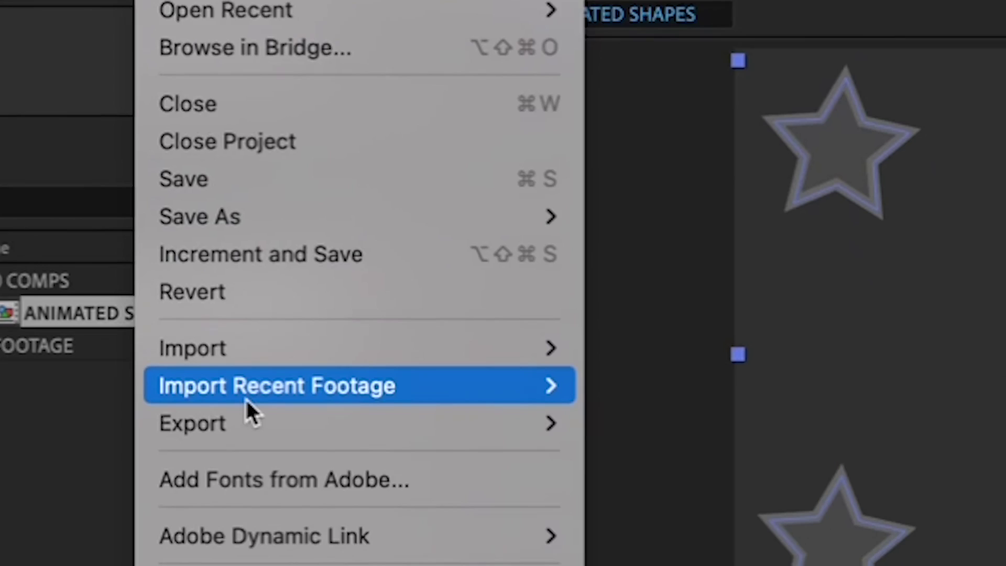
pyautogui.moveTo(217, 319)
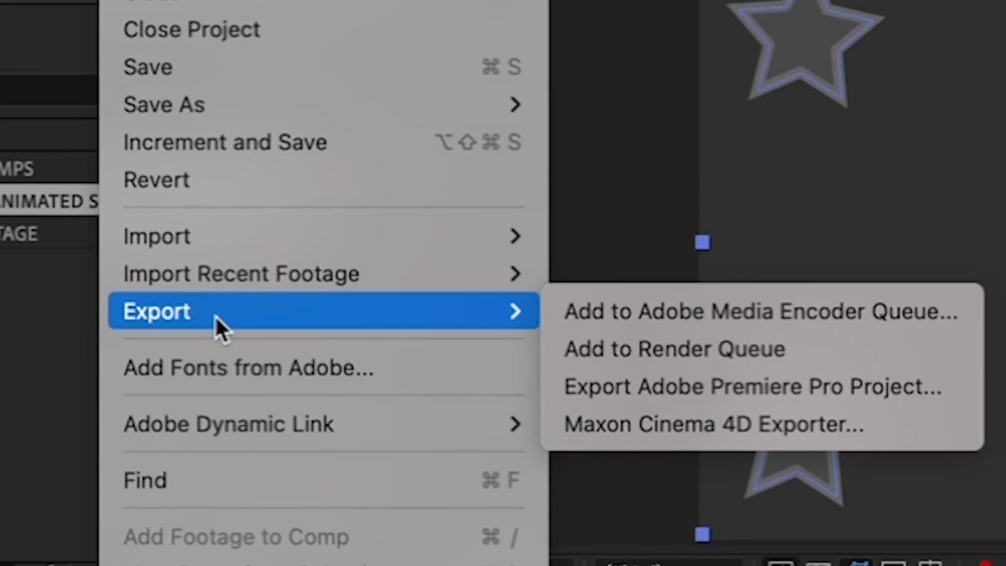
pyautogui.click(581, 341)
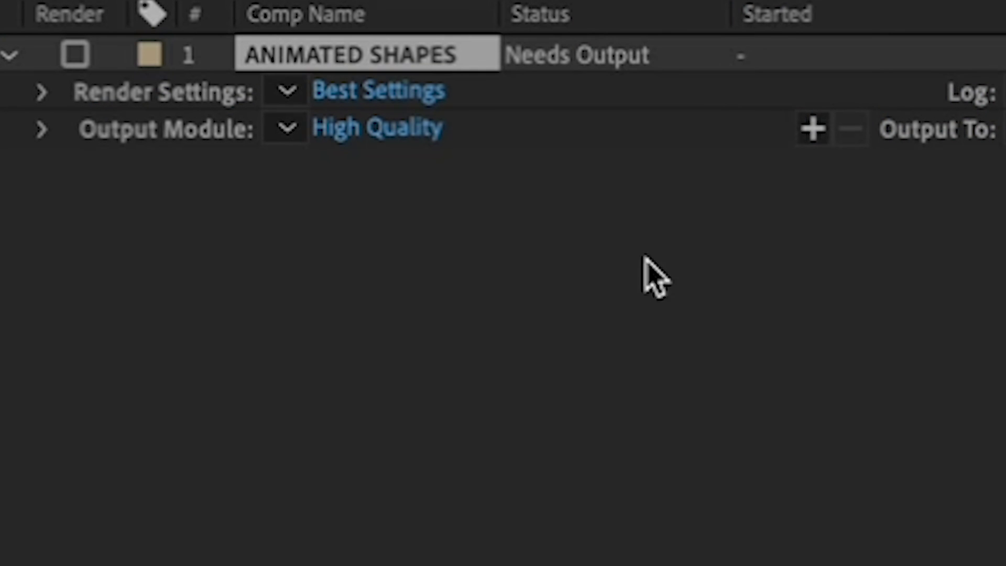
pyautogui.click(292, 131)
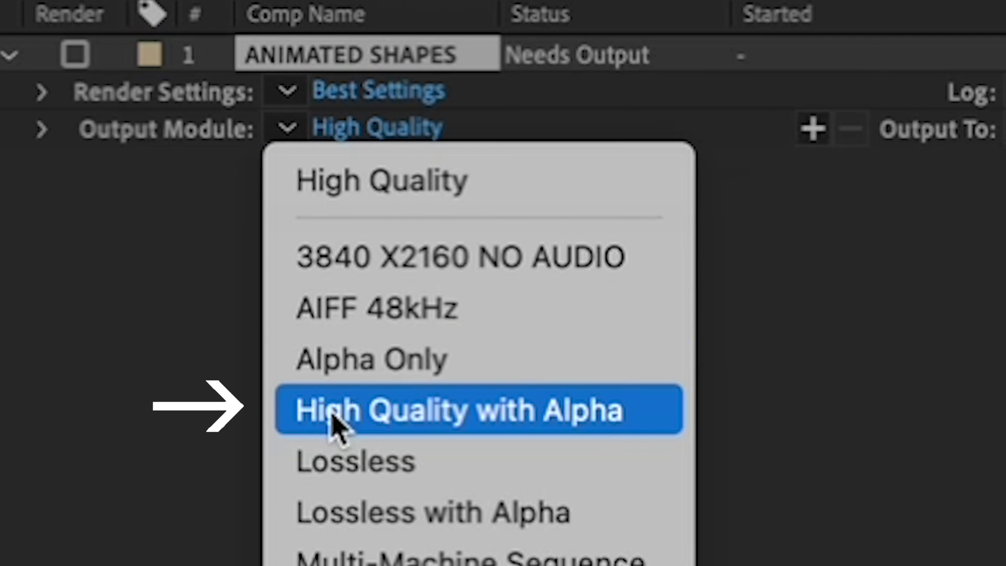
pyautogui.click(265, 414)
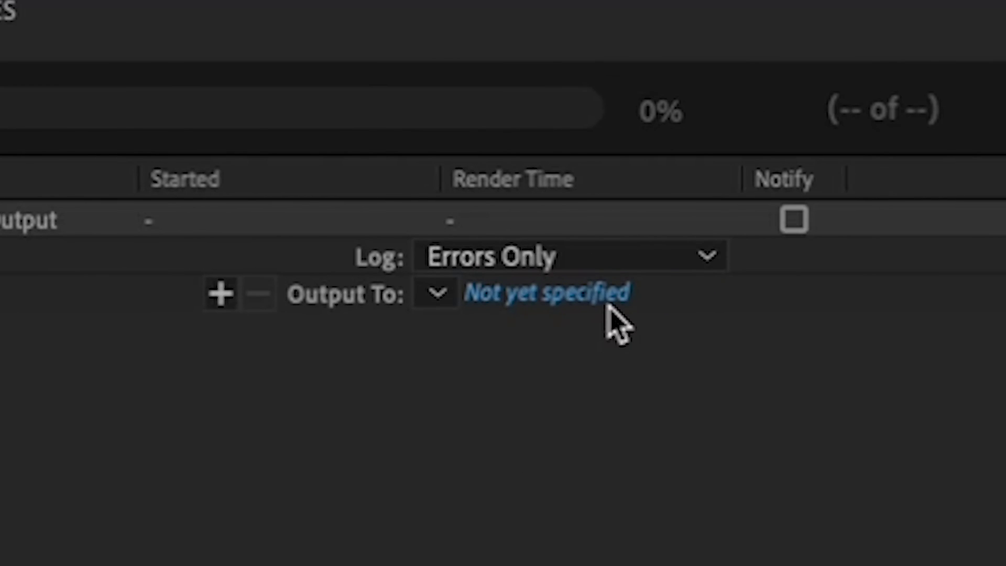
# Set the render output to SPINNING STARS.mov in the 0 FINALS folder.
pyautogui.click(582, 297)
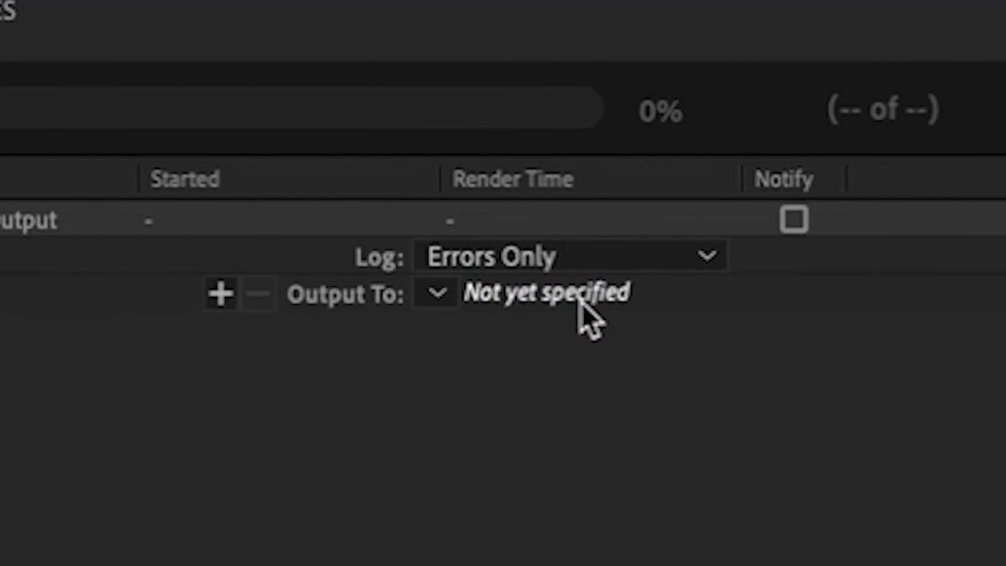
pyautogui.write('SPINNING STARS.mov')
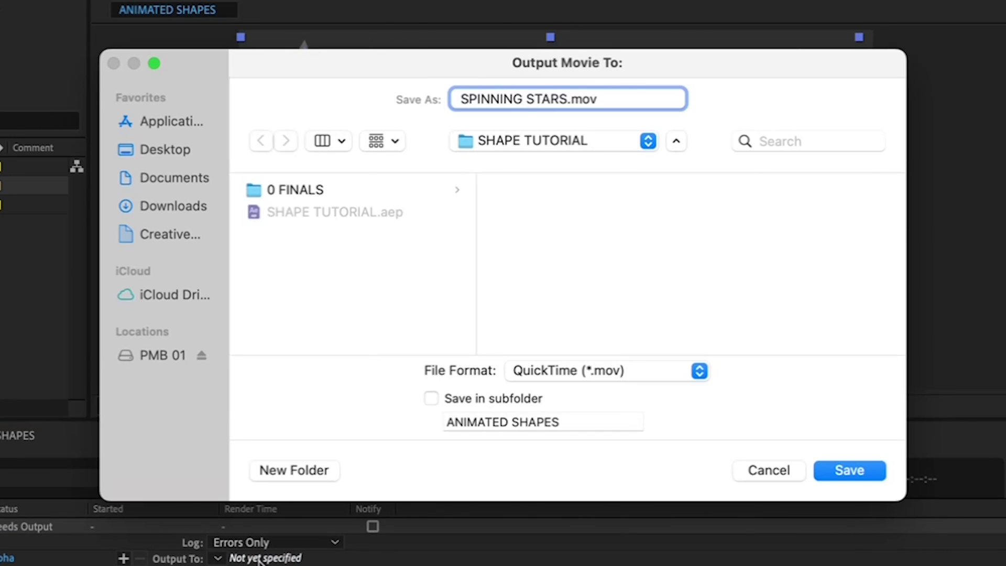
pyautogui.click(300, 190)
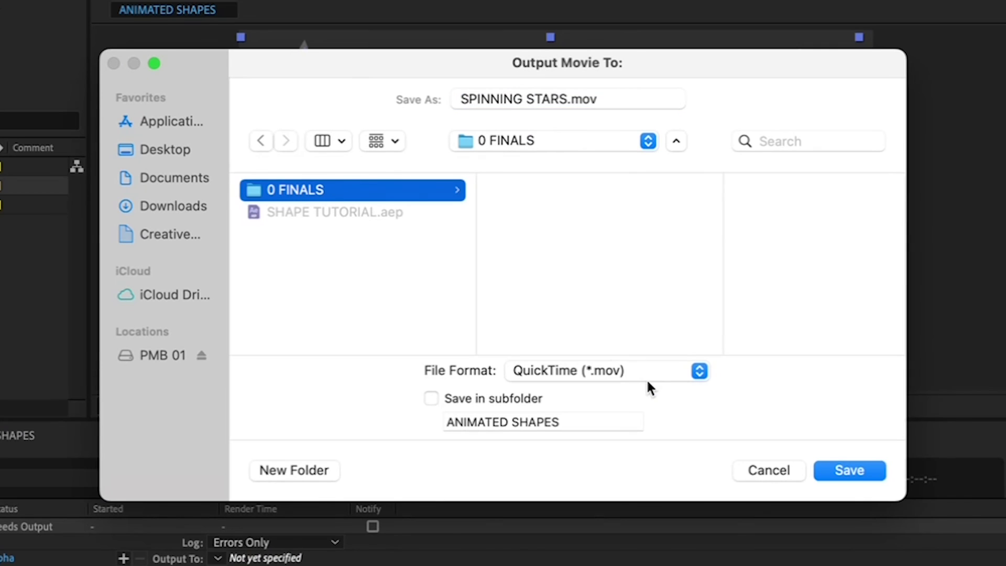
pyautogui.click(838, 470)
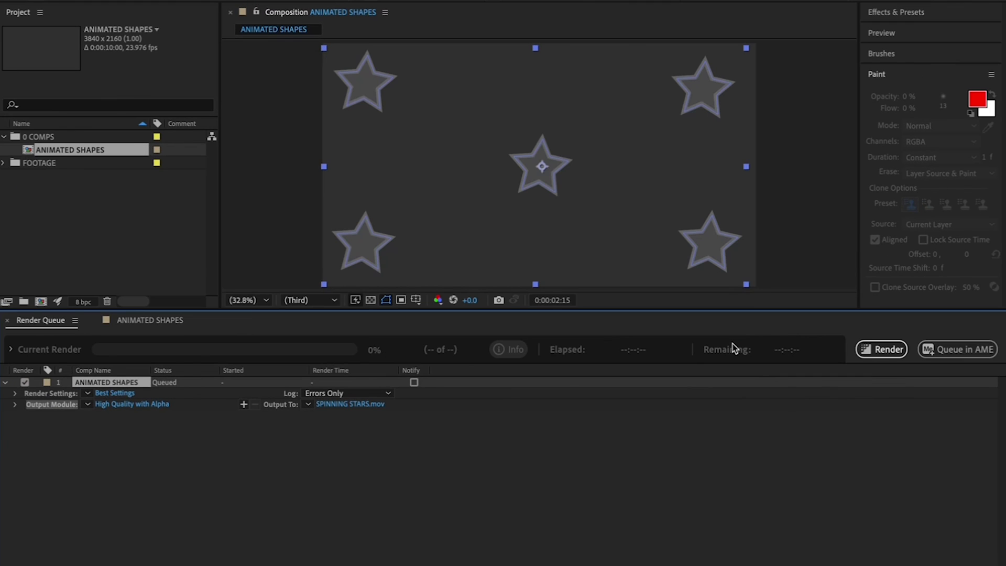
# Render the movie, save the project, and quit After Effects.
pyautogui.click(886, 350)
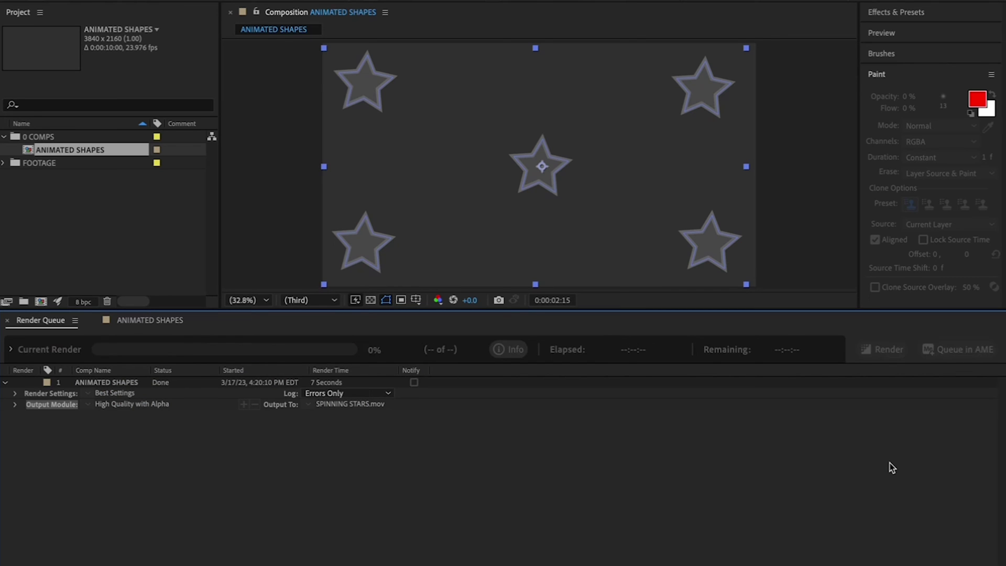
pyautogui.press('super+s')
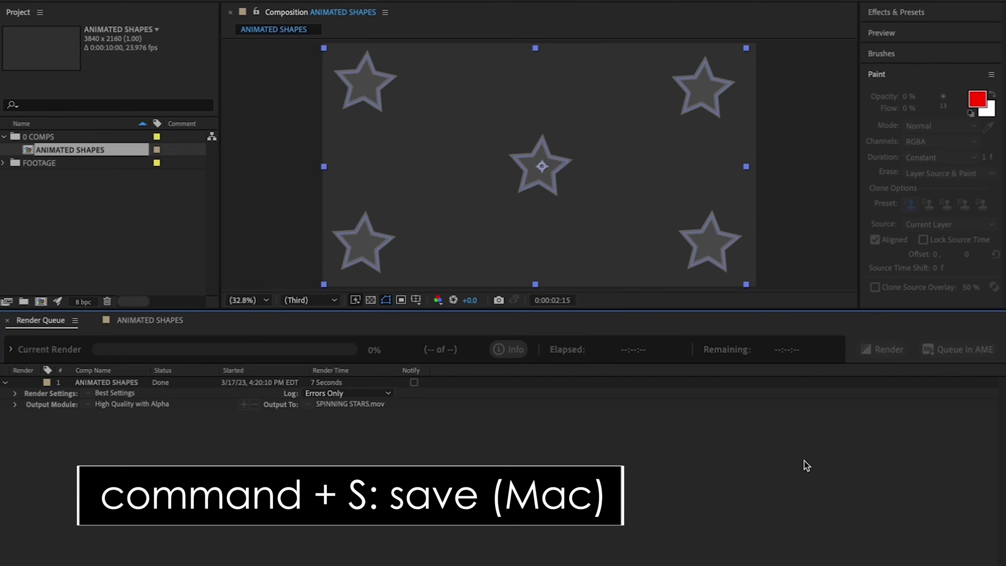
pyautogui.press('super+q')
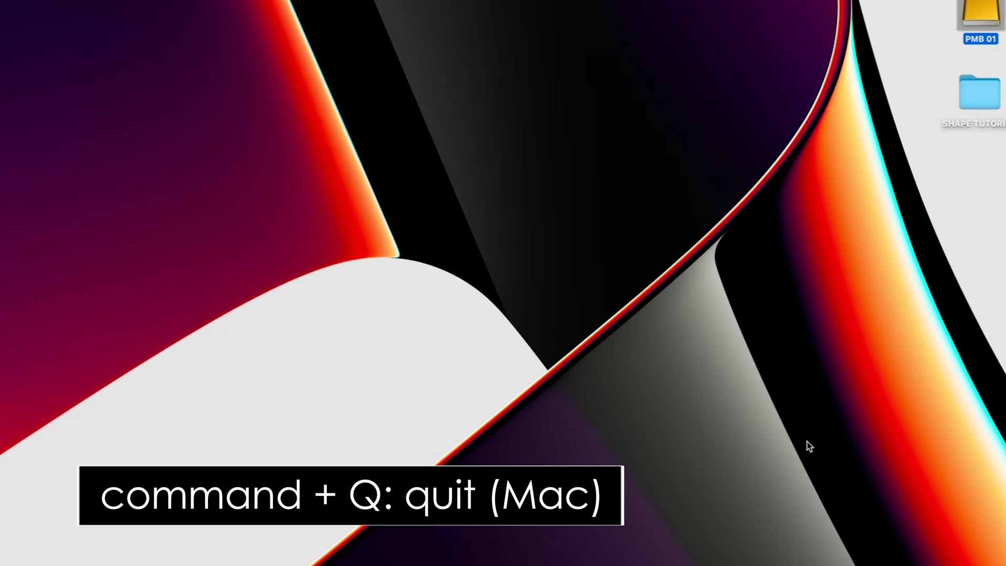
# From the SHAPE TUTORIAL folder, layer SPINNING STARS.mov on a video track above the footage.
pyautogui.doubleClick(978, 94)
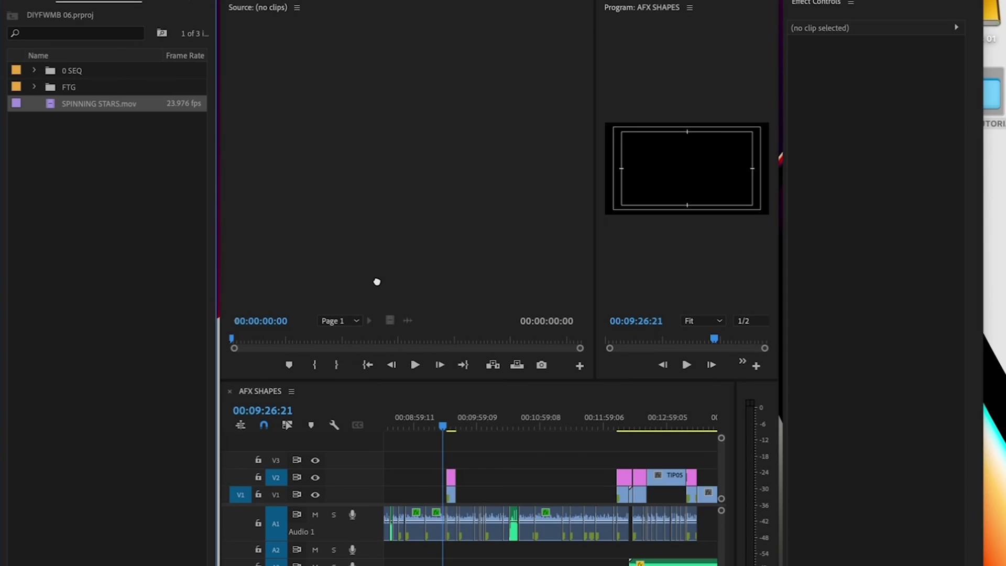
pyautogui.moveTo(452, 460); pyautogui.dragTo(451, 459)
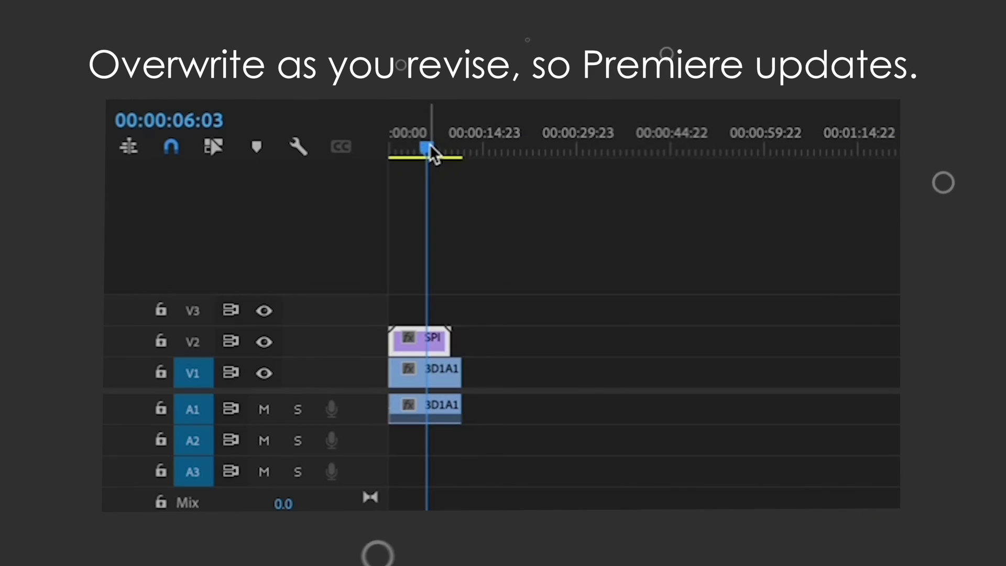
# Scrub the playhead to 00:00:16:19 and overwrite SPINNING STARS.mov with the revised render.
pyautogui.moveTo(430, 146); pyautogui.dragTo(498, 161)
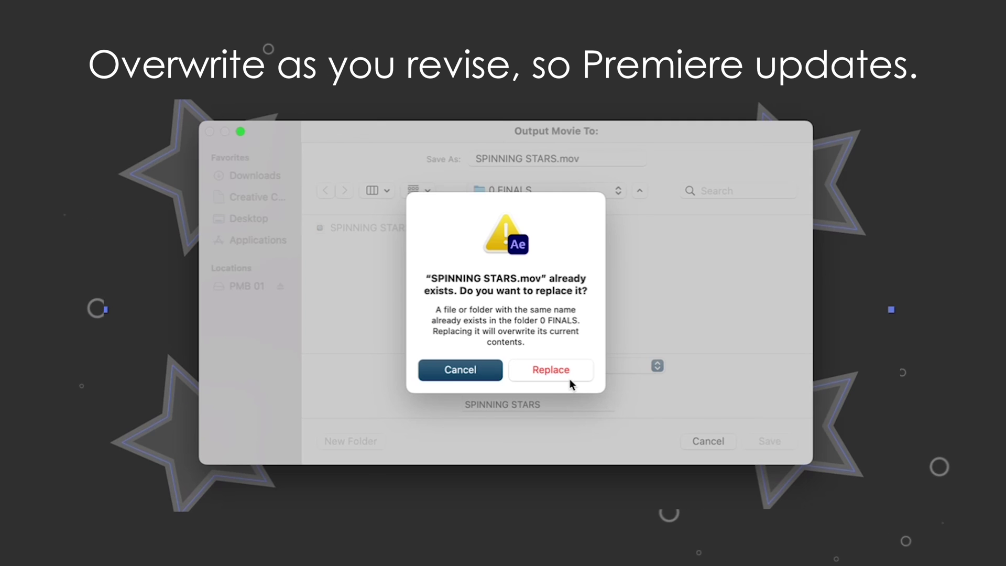
pyautogui.click(564, 370)
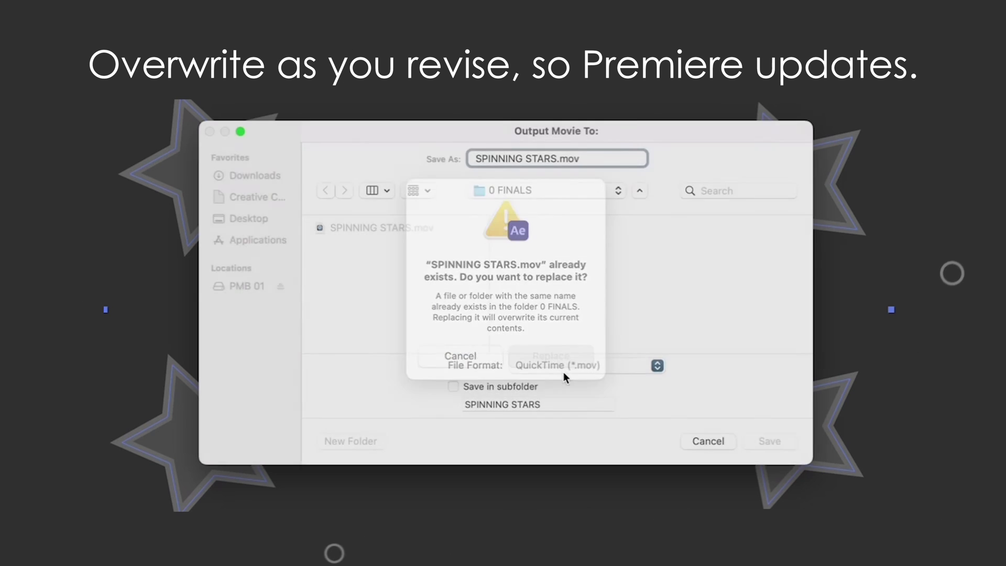